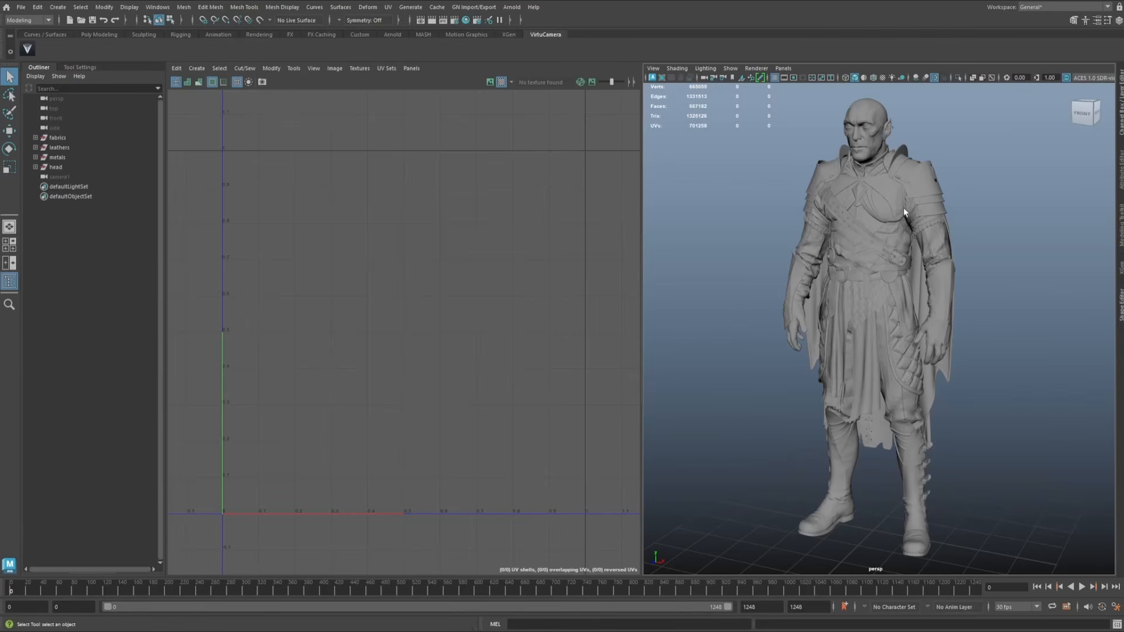
# Inspect which parts of the character and which UVs belong to the fabrics, leathers, metals and head groups
pyautogui.click(58, 138)
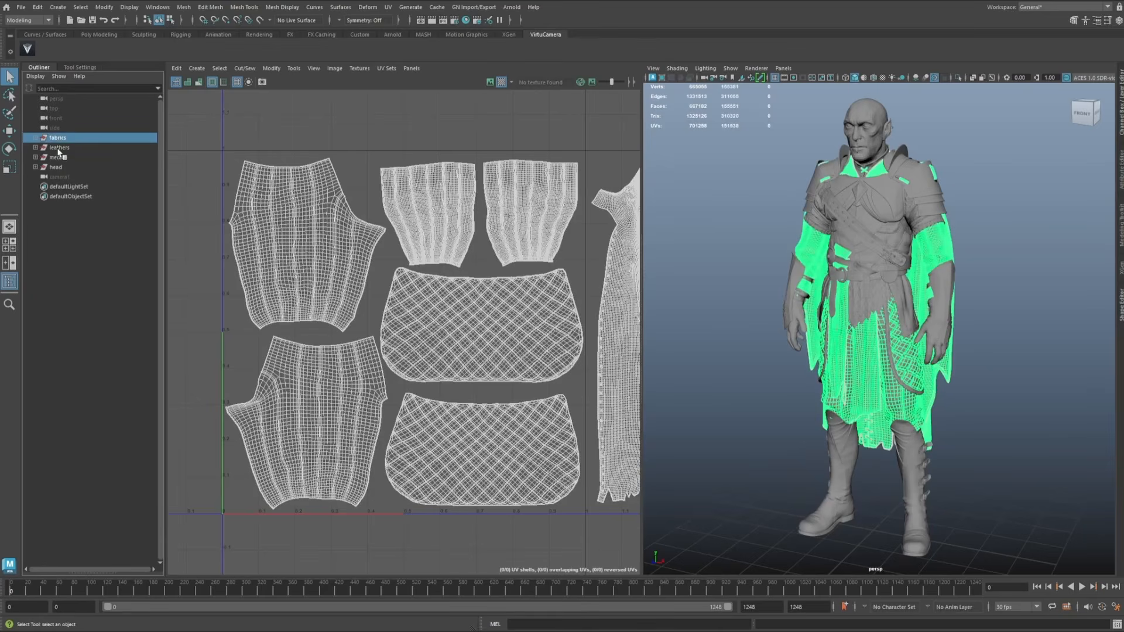
pyautogui.doubleClick(59, 148)
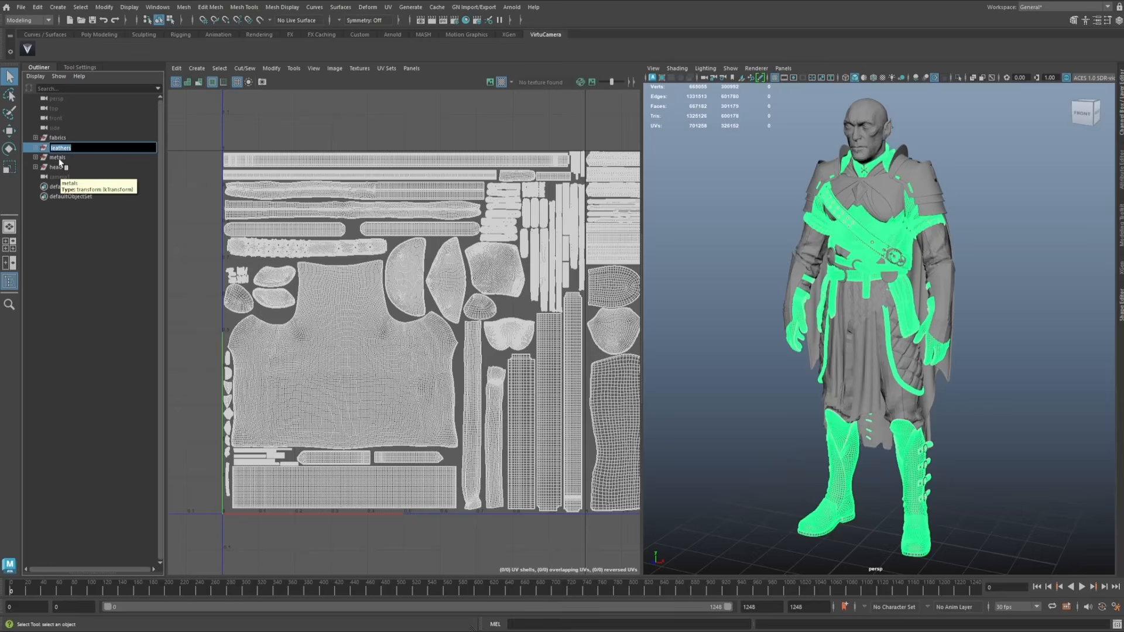
pyautogui.click(59, 158)
pyautogui.click(58, 167)
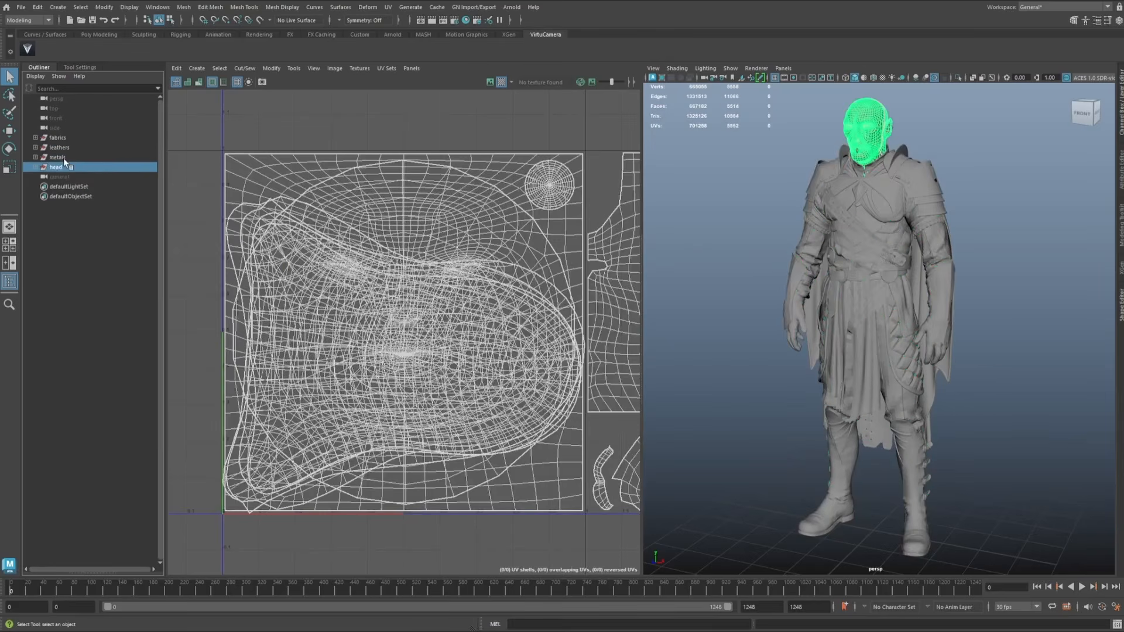
pyautogui.click(63, 158)
pyautogui.click(61, 147)
pyautogui.click(63, 139)
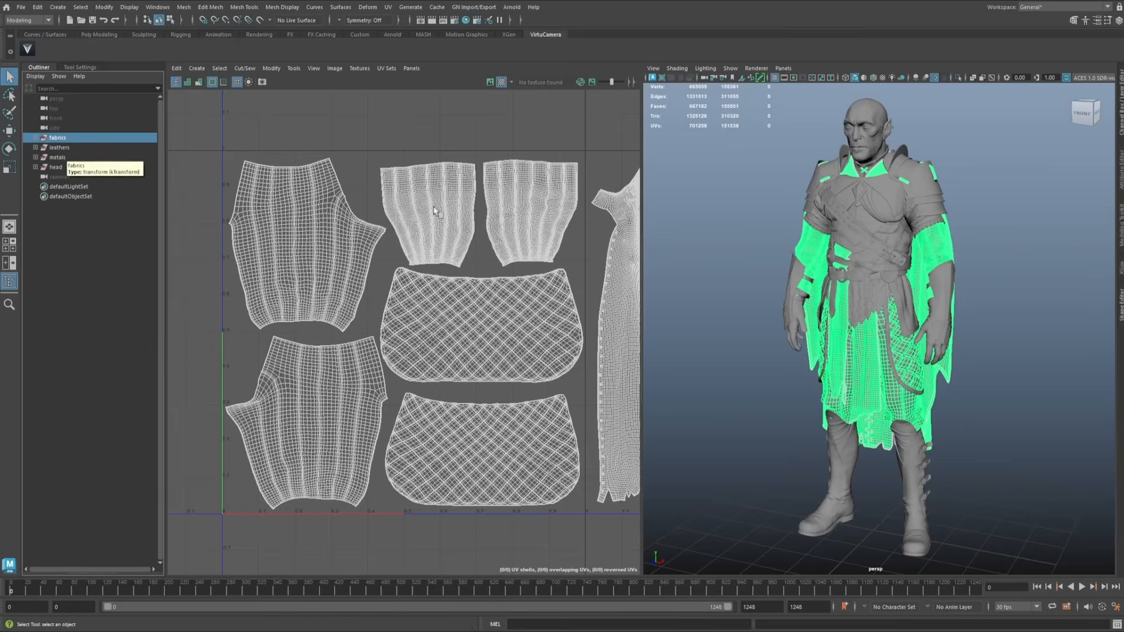
# Examine the full UV tile layout of the fabrics, leathers, metals and head groups in turn
pyautogui.scroll(-10, 436, 209)
pyautogui.click(59, 148)
pyautogui.scroll(4, 439, 251)
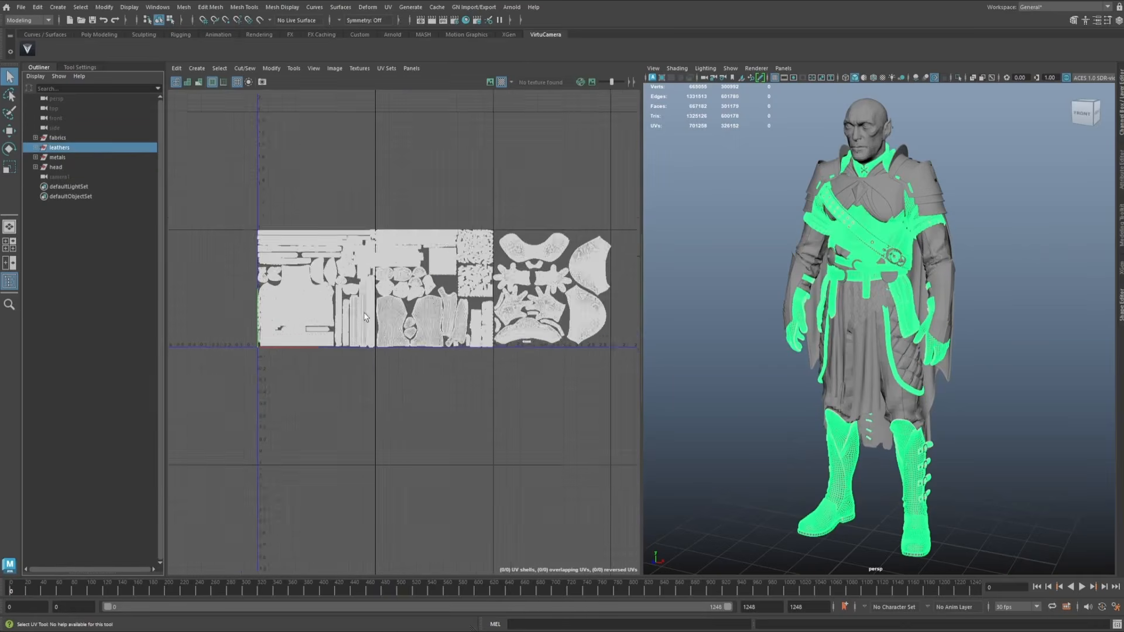
pyautogui.click(58, 156)
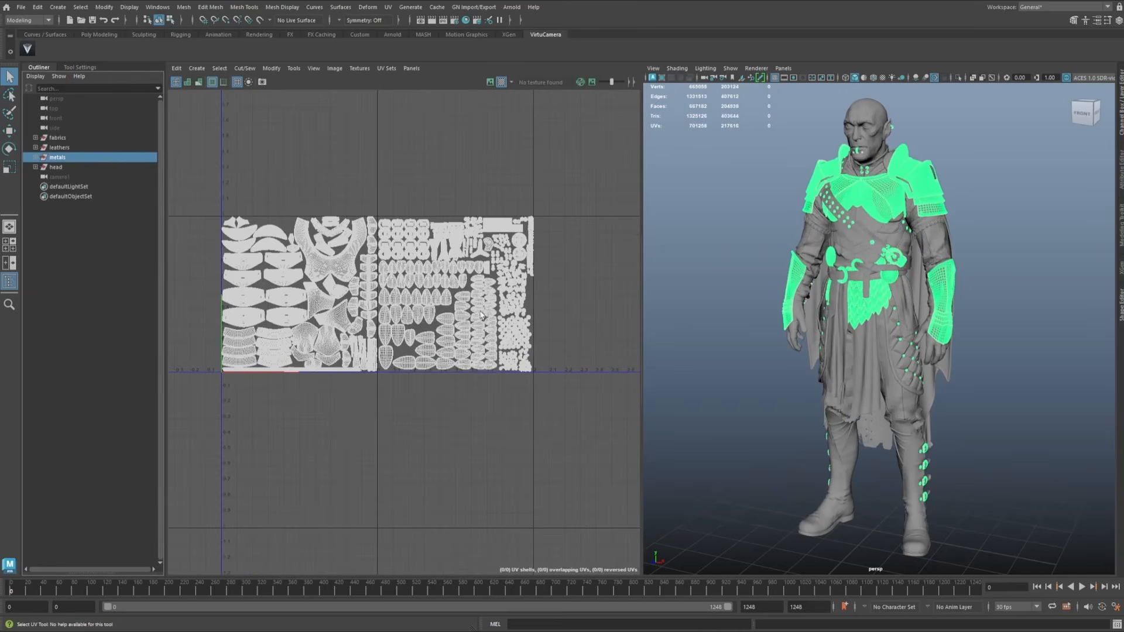
pyautogui.click(56, 167)
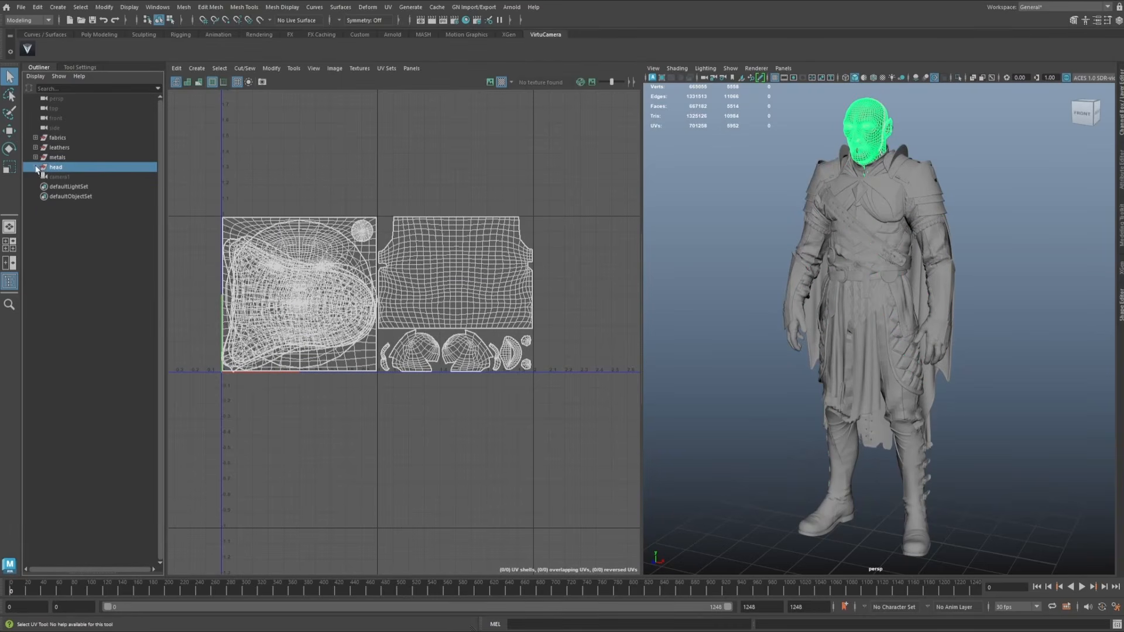
# Expand the head group and inspect the individual UVs of its caruncle, eyes and head1 meshes
pyautogui.click(36, 168)
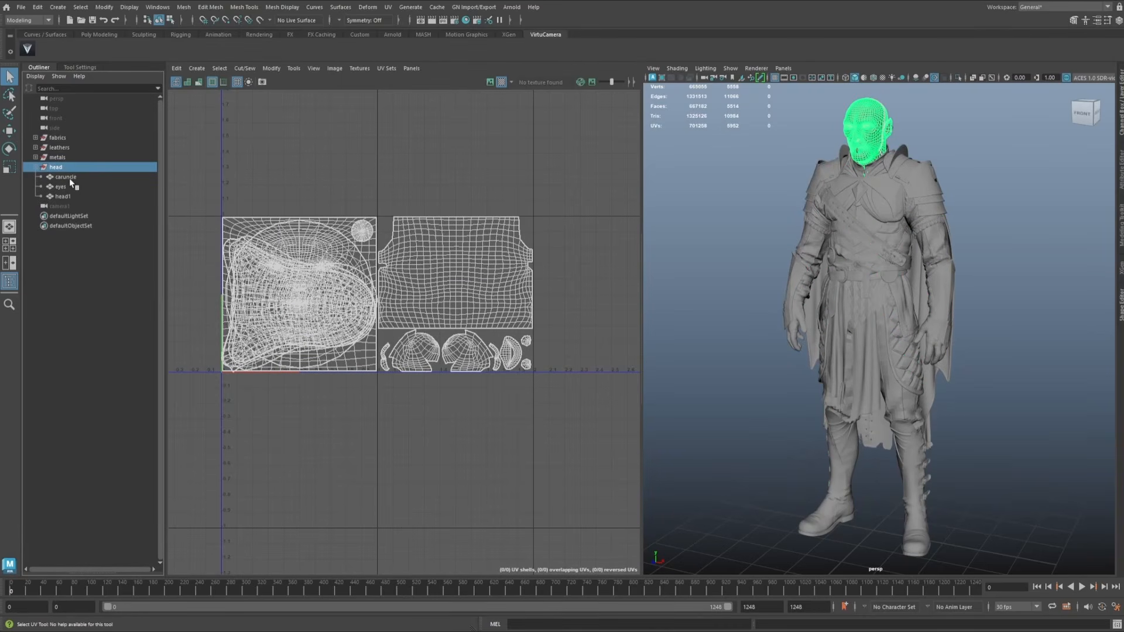
pyautogui.click(70, 177)
pyautogui.click(69, 187)
pyautogui.click(69, 196)
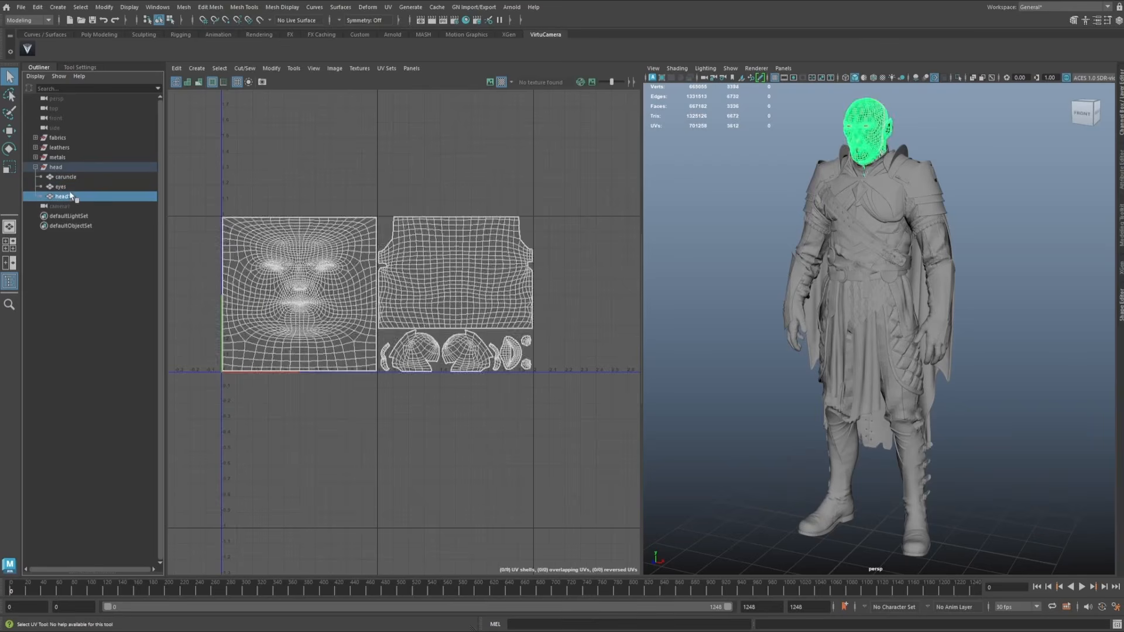
pyautogui.click(69, 186)
pyautogui.click(68, 177)
pyautogui.click(35, 168)
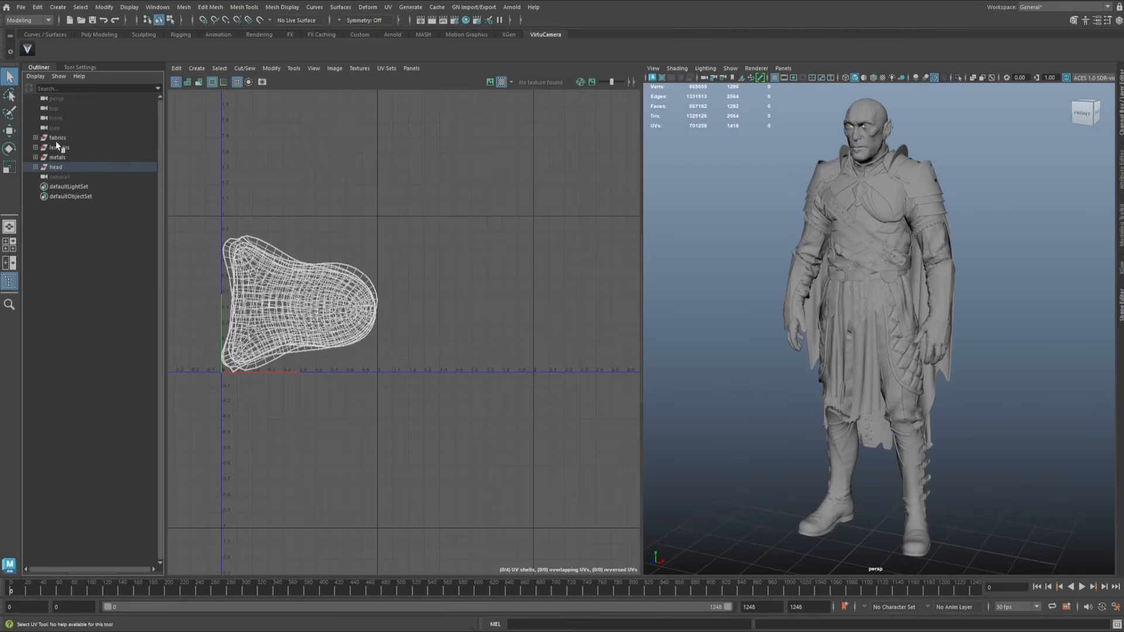
# Compare the UV tiles of the leathers, metals and fabrics groups against one another
pyautogui.click(57, 147)
pyautogui.click(61, 157)
pyautogui.click(61, 138)
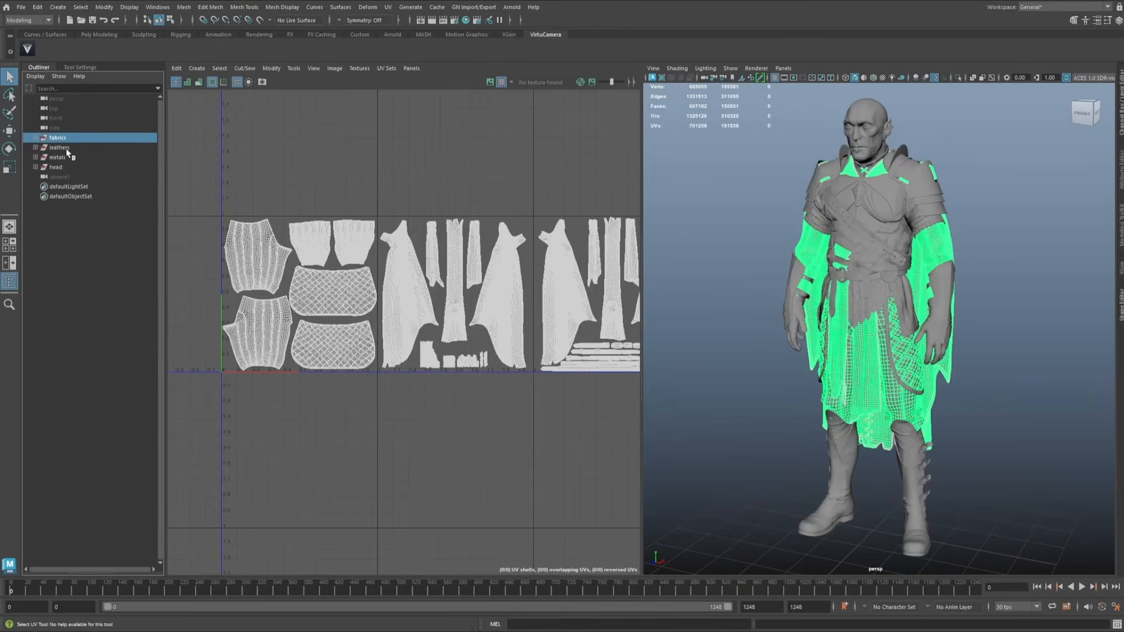
pyautogui.click(61, 147)
pyautogui.click(63, 156)
pyautogui.click(64, 147)
pyautogui.click(64, 138)
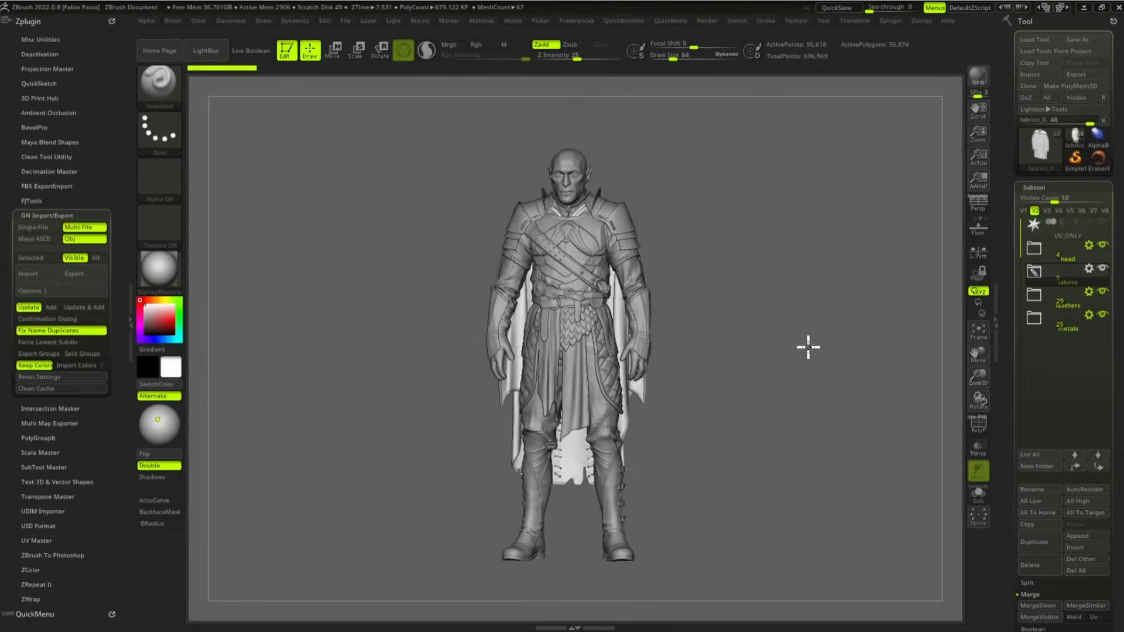
# Export the visible ZBrush subtools as multi-file OBJ with the GN plugin, and bring them into an empty Maya scene with GN Import
pyautogui.click(816, 286)
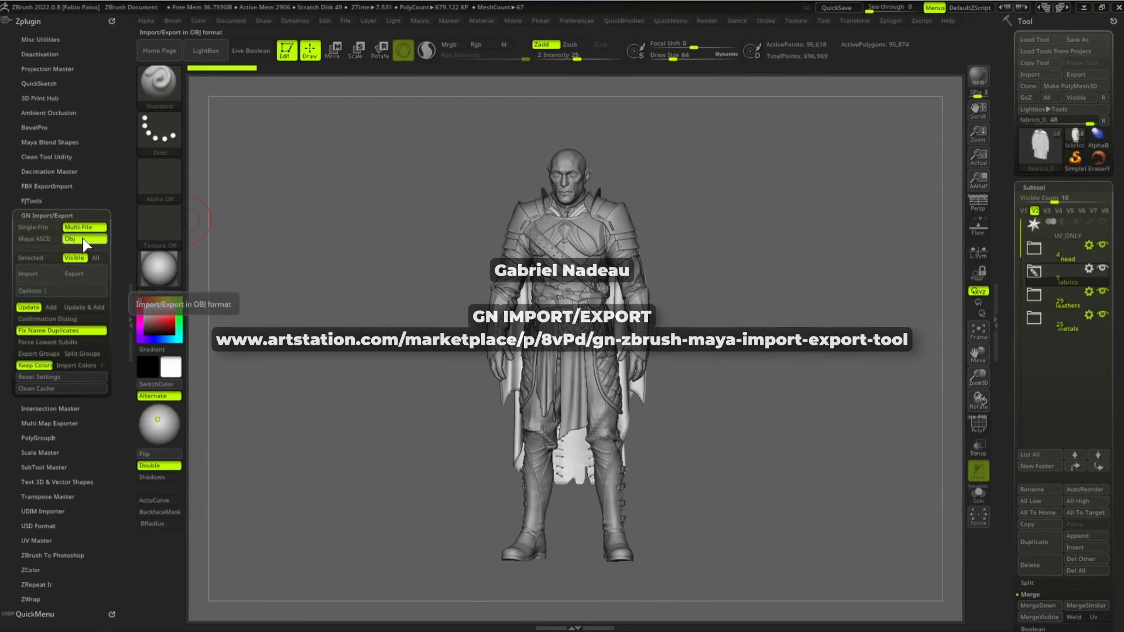
pyautogui.click(77, 272)
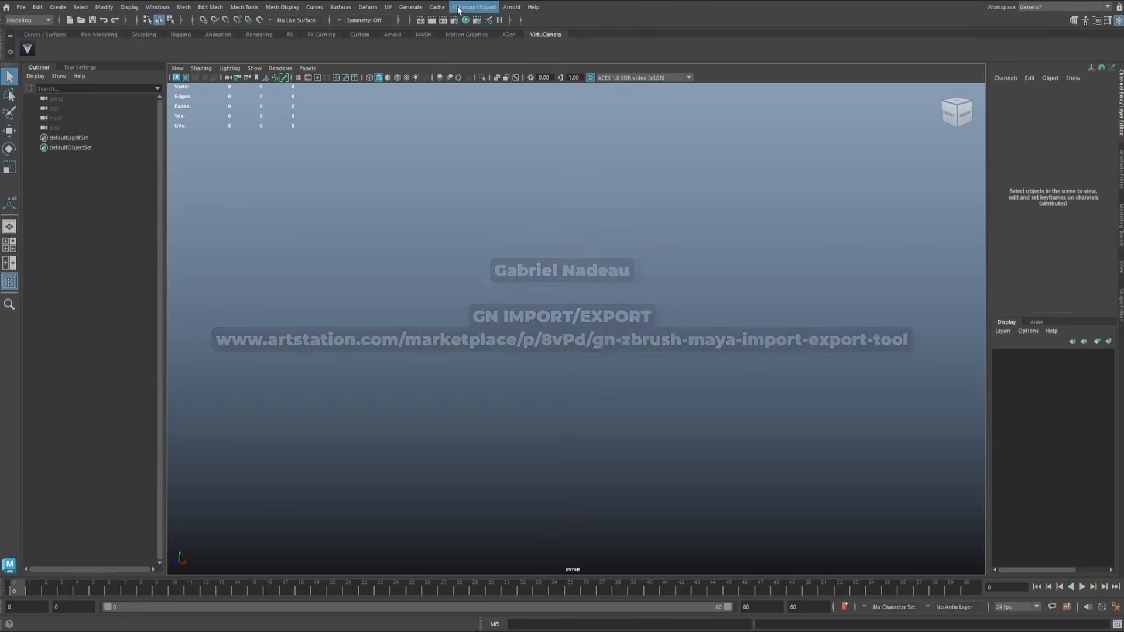
pyautogui.click(459, 10)
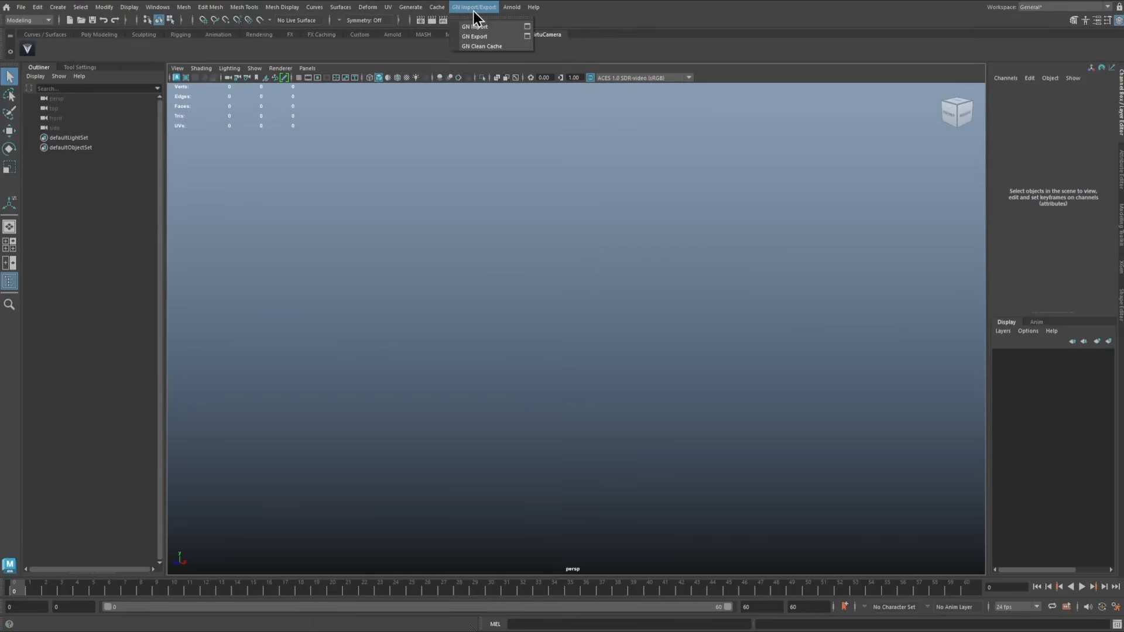
pyautogui.click(486, 16)
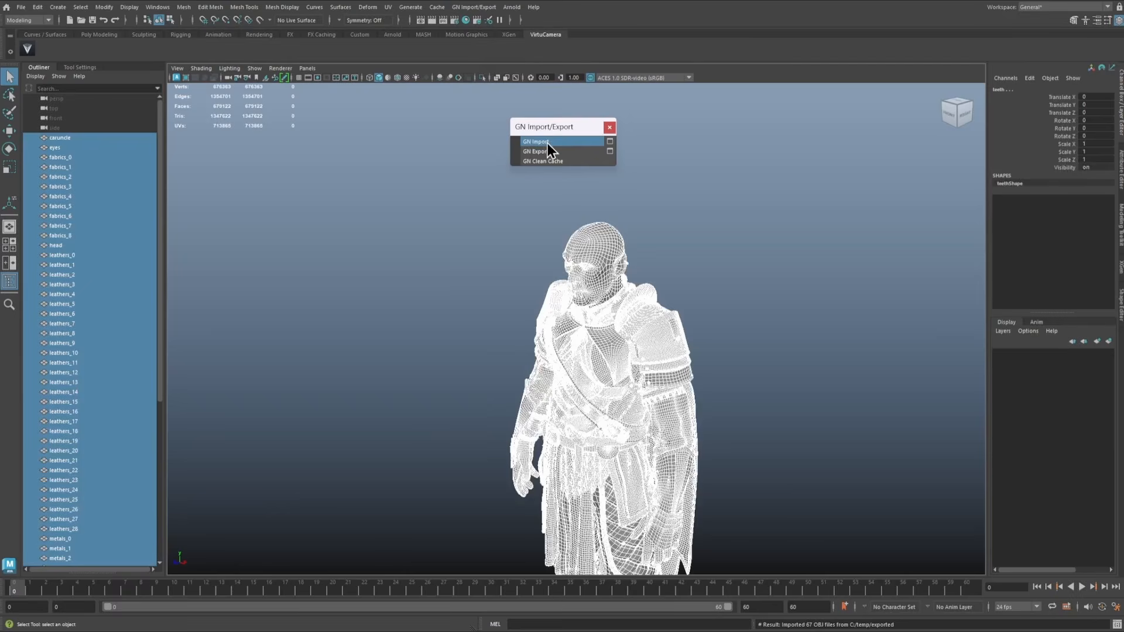
pyautogui.click(453, 283)
# Group the fabrics_0 to fabrics_8 meshes, and put leathers_0 to leathers_28 in a second group
pyautogui.moveTo(64, 156); pyautogui.dragTo(74, 235)
pyautogui.hotkey('ctrl', 'g')
pyautogui.moveTo(65, 167); pyautogui.dragTo(70, 441)
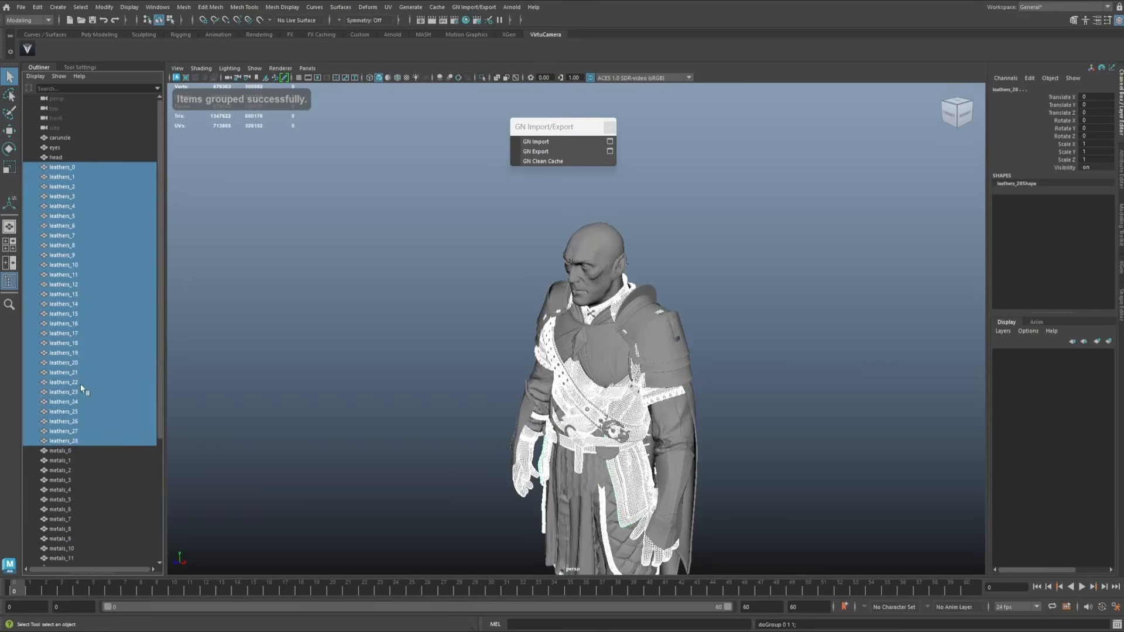
pyautogui.hotkey('ctrl', 'g')
# Group all the metals meshes, and put caruncle, eyes, head and teeth in another group
pyautogui.moveTo(61, 167); pyautogui.dragTo(69, 406)
pyautogui.hotkey('ctrl', 'g')
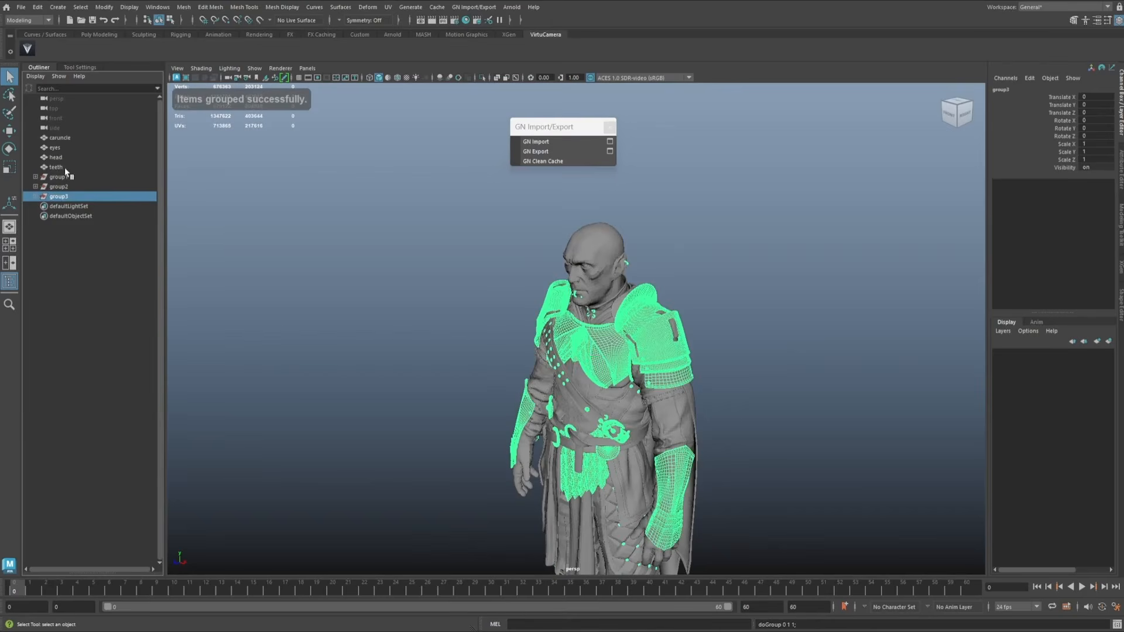
pyautogui.moveTo(61, 140); pyautogui.dragTo(65, 169)
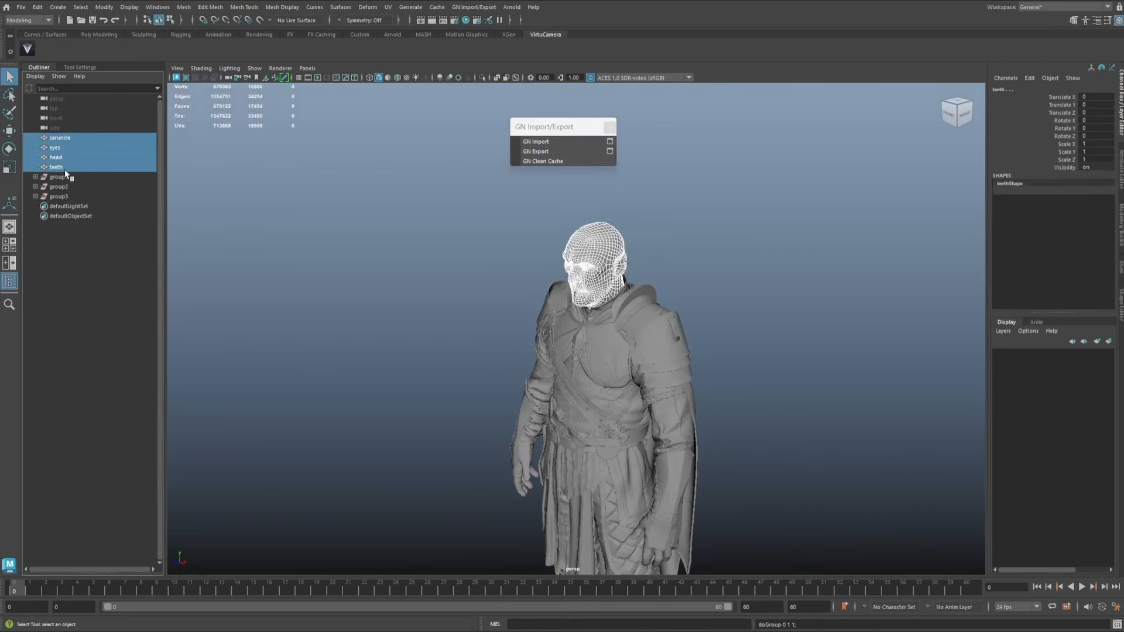
pyautogui.hotkey('ctrl', 'g')
# Split the workspace into two side-by-side views, with the UV Editor next to the perspective view
pyautogui.click(9, 263)
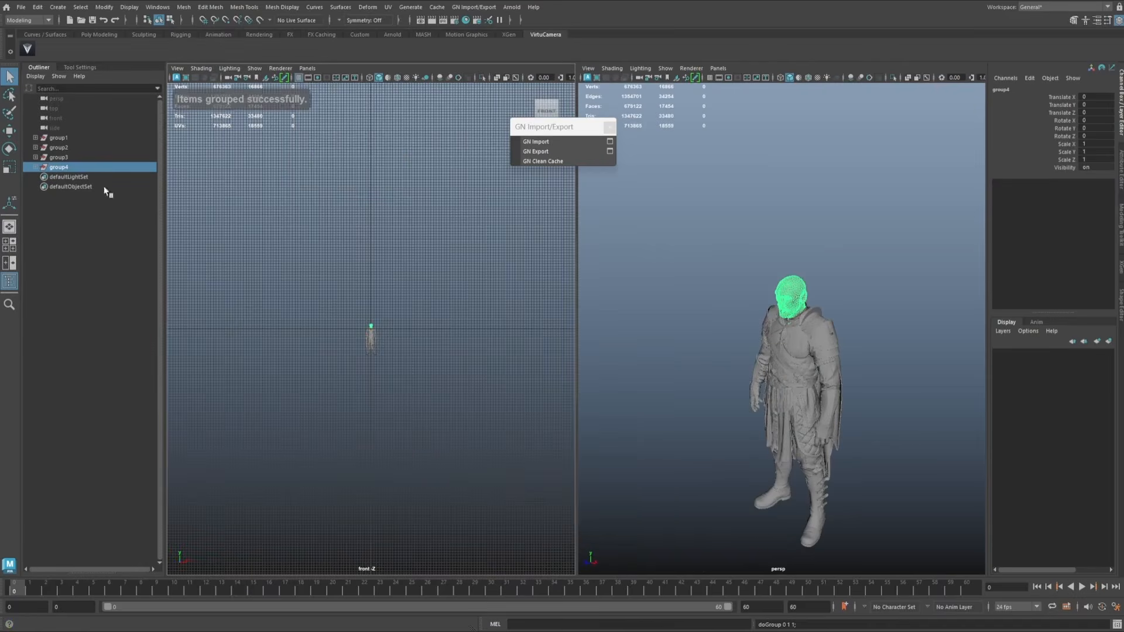
pyautogui.click(307, 68)
pyautogui.moveTo(342, 152)
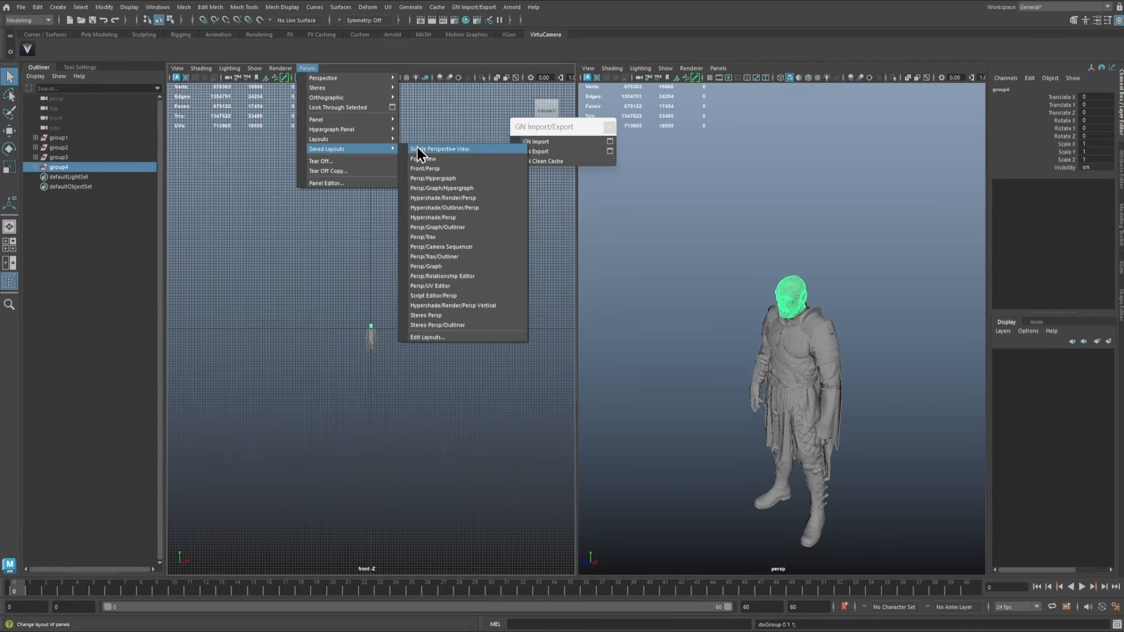
pyautogui.moveTo(362, 123)
pyautogui.click(427, 320)
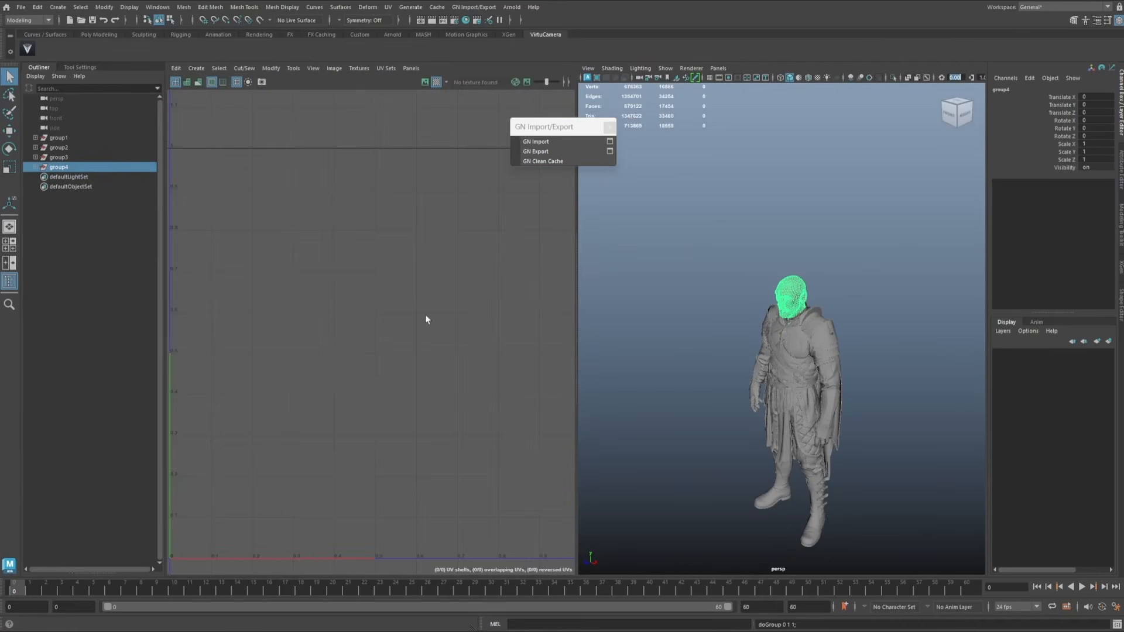
# Inspect how the UVs of the fabrics group (group1) are spread across the UV tiles
pyautogui.click(93, 141)
pyautogui.scroll(-4, 757, 373)
pyautogui.scroll(-5, 404, 322)
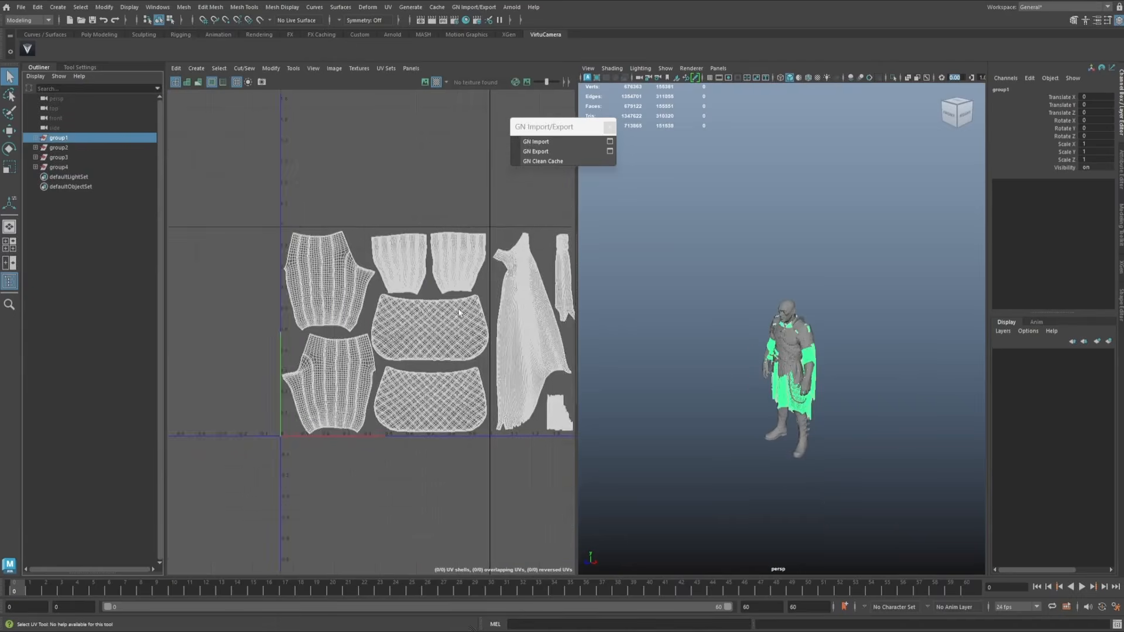
pyautogui.keyDown('alt'); pyautogui.moveTo(468, 327); pyautogui.dragTo(322, 323, button='middle'); pyautogui.keyUp('alt')
pyautogui.scroll(-4, 351, 325)
pyautogui.keyDown('alt'); pyautogui.moveTo(410, 326); pyautogui.dragTo(370, 331, button='middle'); pyautogui.keyUp('alt')
# Compare the UV layouts of group2 and group3 with that of group1
pyautogui.click(65, 146)
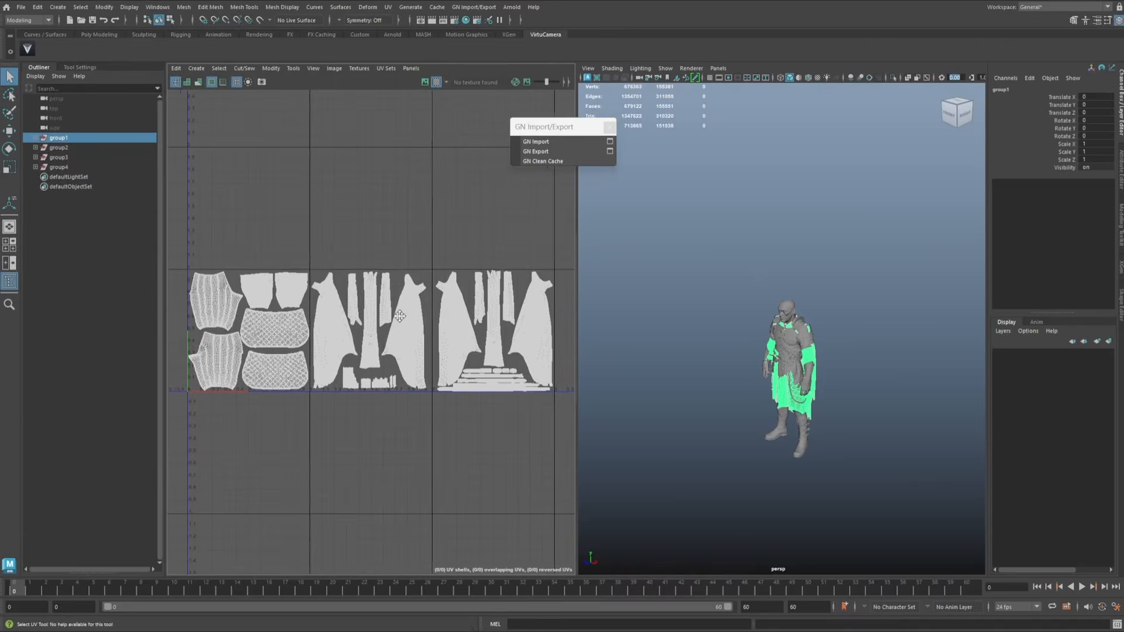
pyautogui.click(65, 157)
pyautogui.click(67, 146)
pyautogui.click(69, 138)
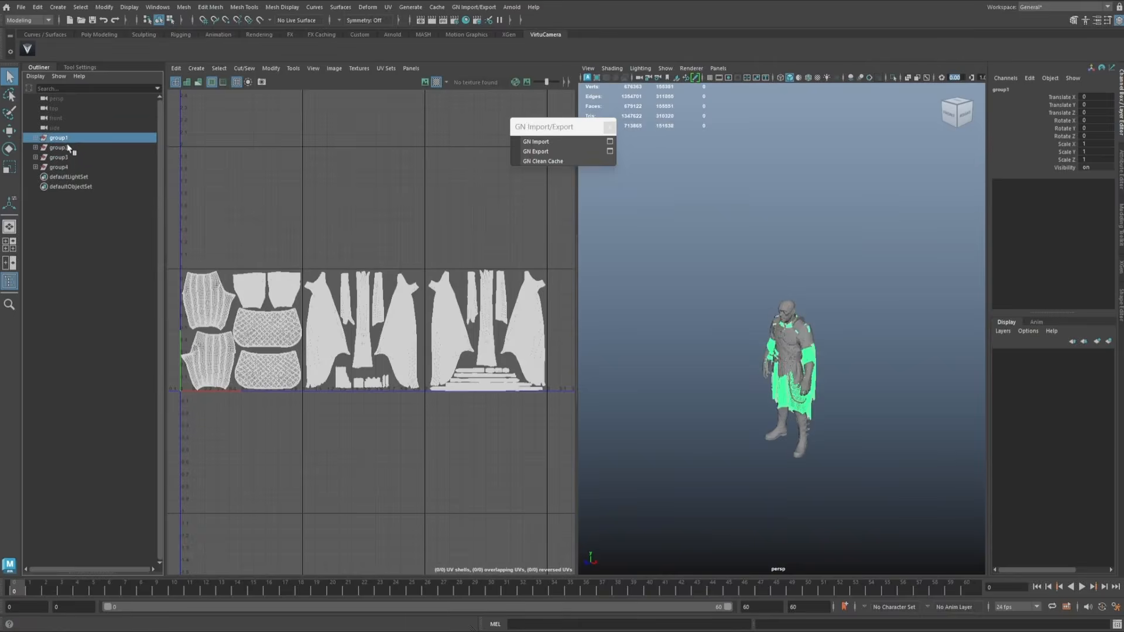
pyautogui.click(66, 148)
pyautogui.click(63, 158)
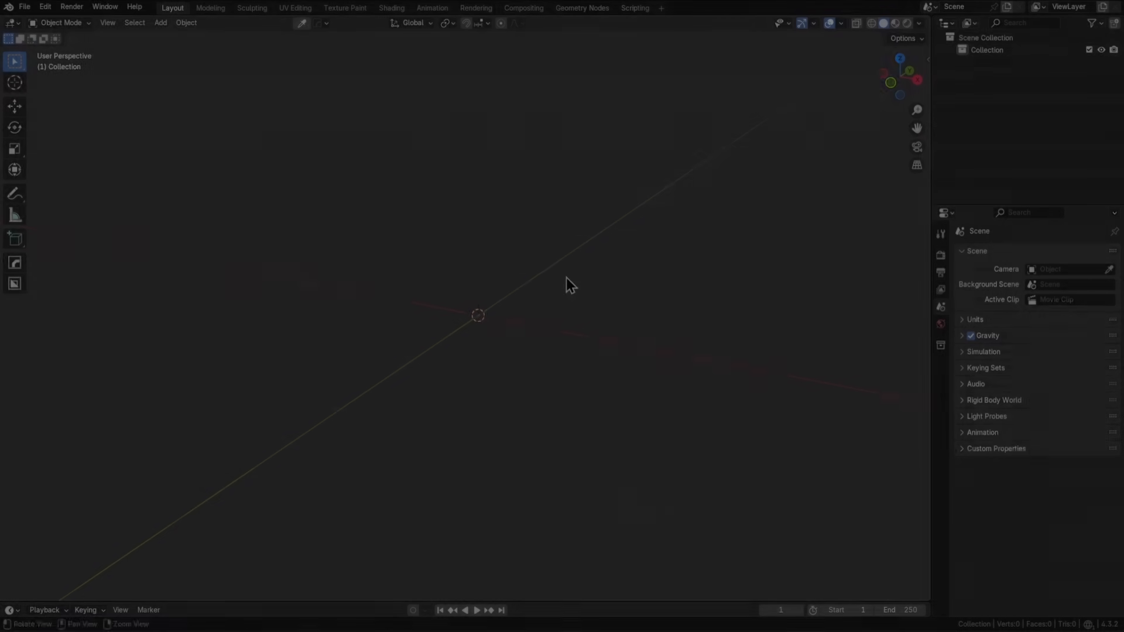
# In Blender, import all the OBJ files from C:\temp\exported\ into the empty scene
pyautogui.hotkey('ctrl', 's')
pyautogui.click(562, 159)
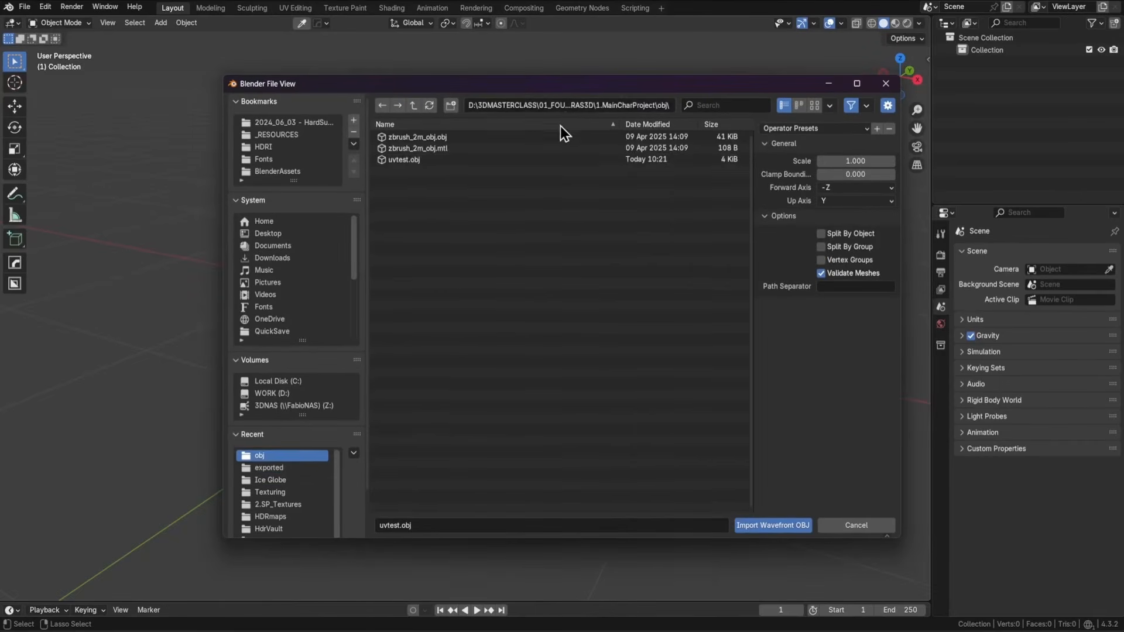
pyautogui.write('C:\\temp\\exported\\')
pyautogui.press('a')
pyautogui.scroll(-12, 560, 201)
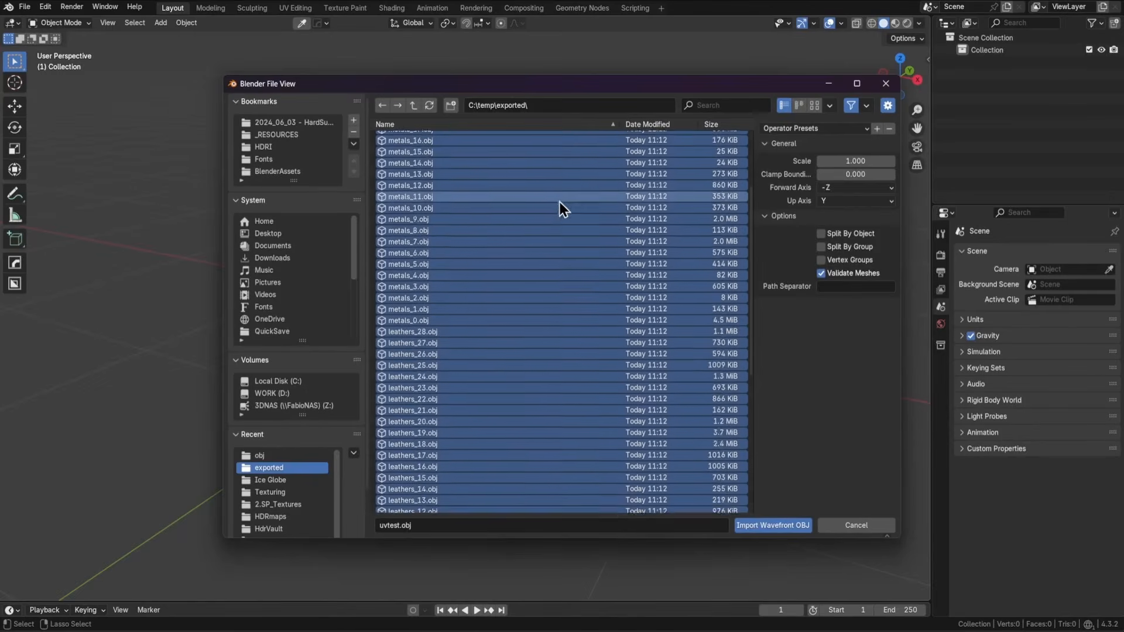
pyautogui.scroll(12, 568, 234)
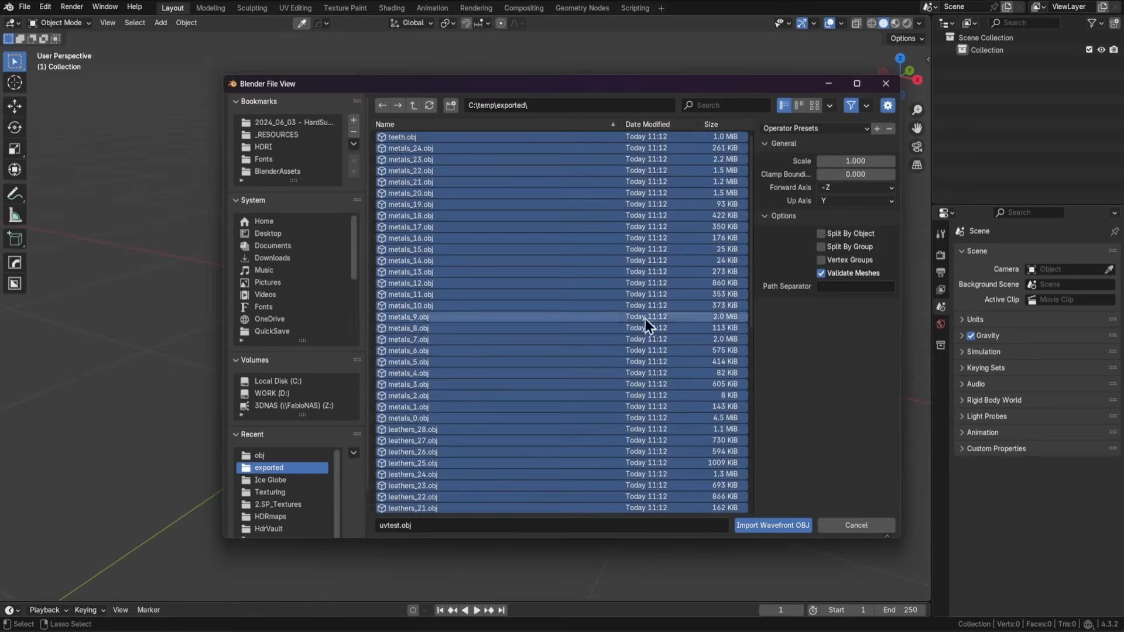
pyautogui.click(782, 526)
# Move the objects fabrics_0 to fabrics_8 into a new collection, keeping the suggested name
pyautogui.click(996, 87)
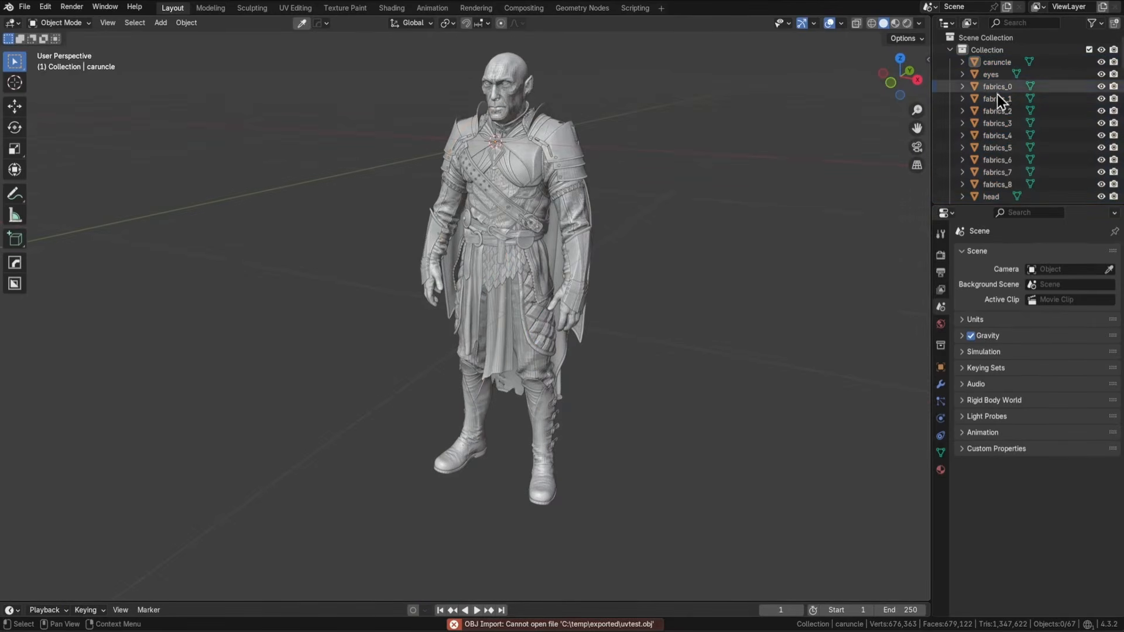
pyautogui.keyDown('shift'); pyautogui.click(998, 184); pyautogui.keyUp('shift')
pyautogui.press('m')
pyautogui.click(833, 168)
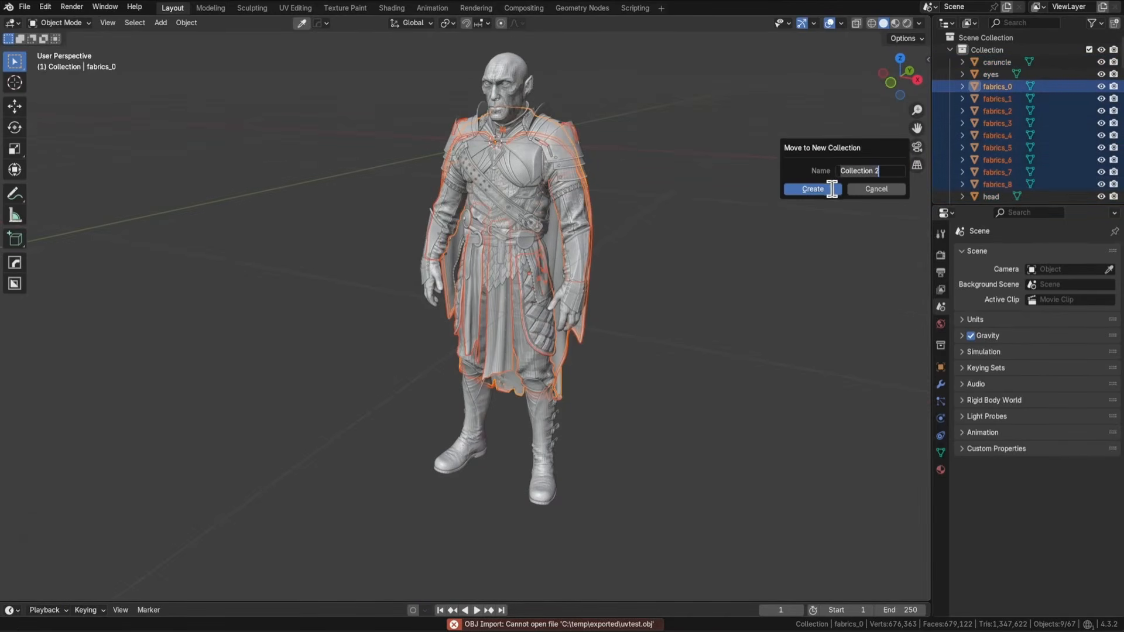
pyautogui.click(820, 186)
# Move the objects leathers_0 to leathers_28 into another new collection, keeping the suggested name
pyautogui.click(1002, 99)
pyautogui.scroll(-3, 1016, 136)
pyautogui.scroll(-13, 1017, 137)
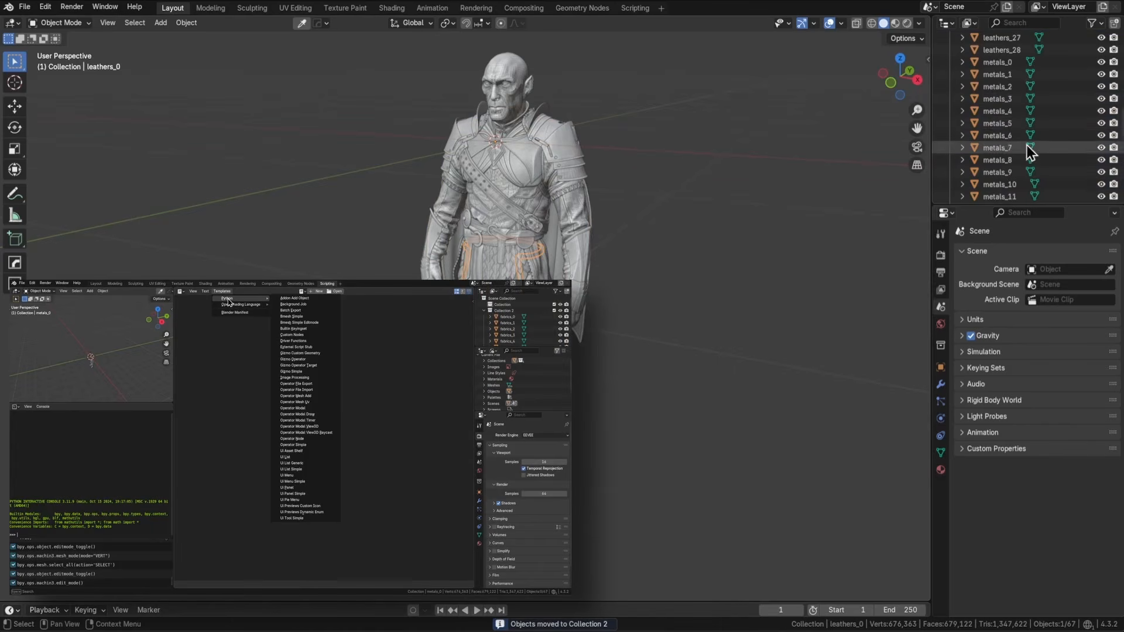
pyautogui.scroll(1, 1024, 136)
pyautogui.keyDown('shift'); pyautogui.click(997, 75); pyautogui.keyUp('shift')
pyautogui.press('m')
pyautogui.click(831, 139)
pyautogui.click(823, 164)
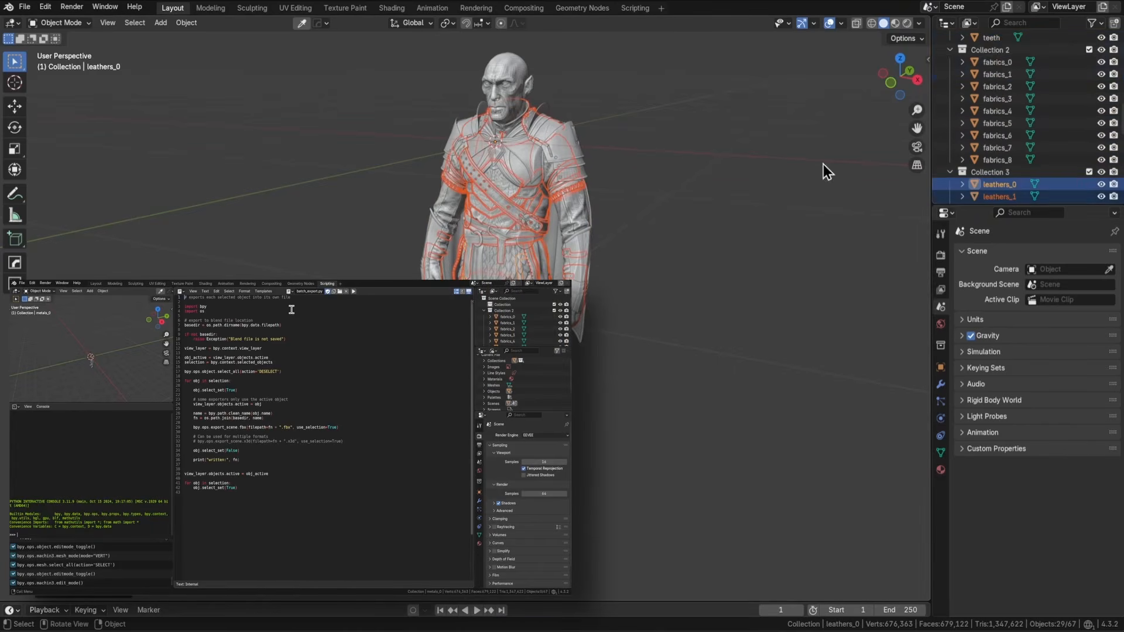
# Move the objects metals_0 to metals_24 into another new collection, keeping the suggested name
pyautogui.scroll(-5, 946, 51)
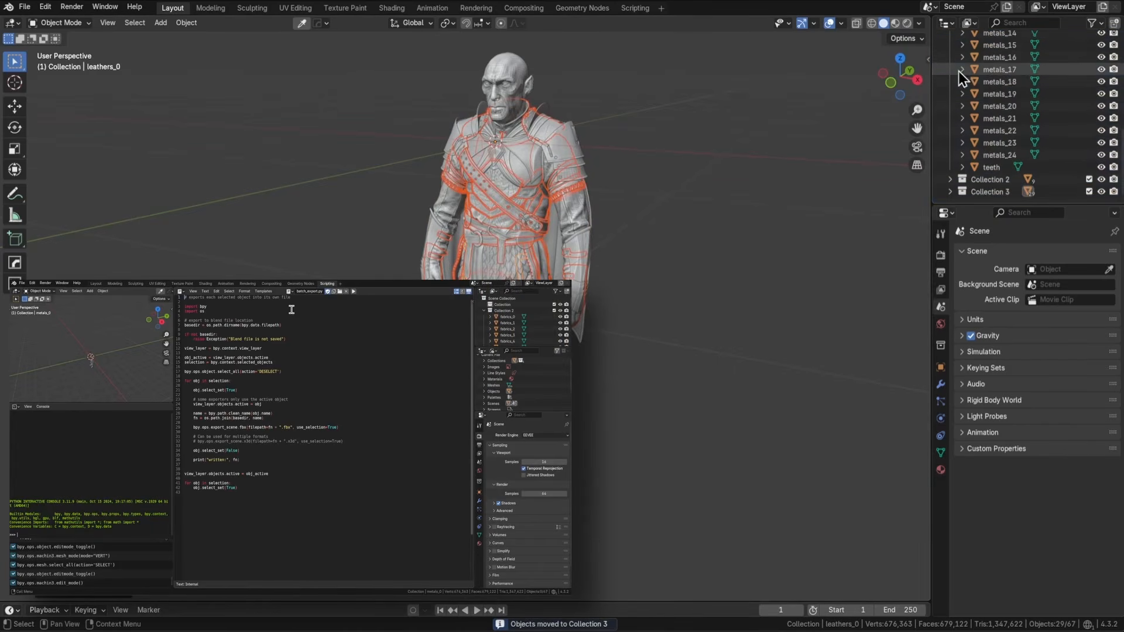
pyautogui.click(1002, 154)
pyautogui.scroll(10, 1007, 135)
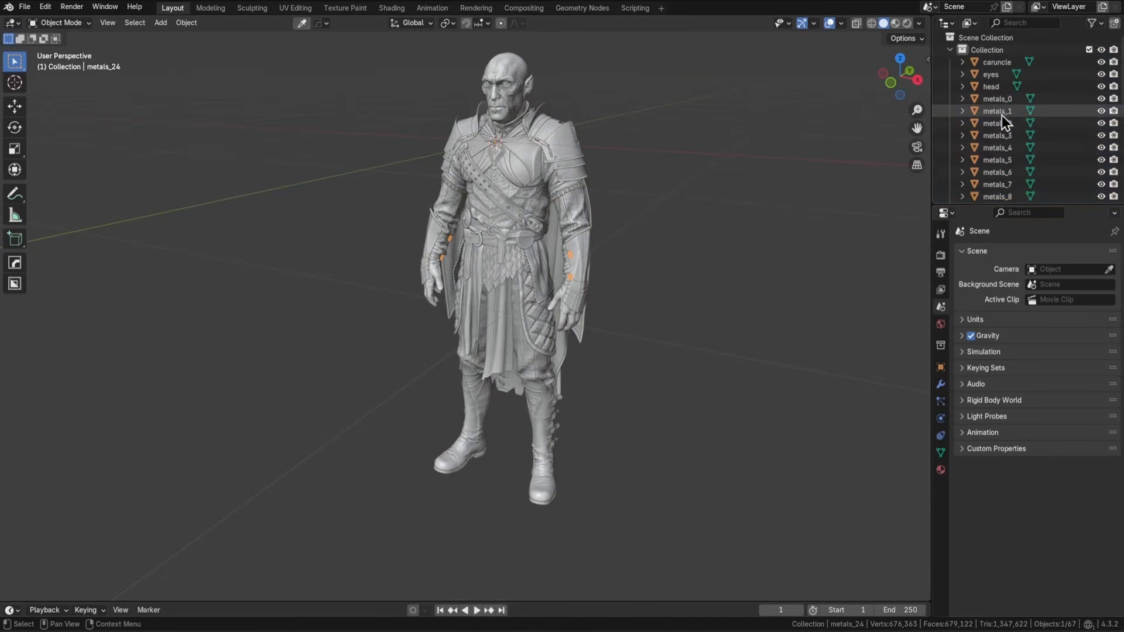
pyautogui.keyDown('shift'); pyautogui.click(986, 101); pyautogui.keyUp('shift')
pyautogui.press('m')
pyautogui.click(841, 115)
pyautogui.click(834, 138)
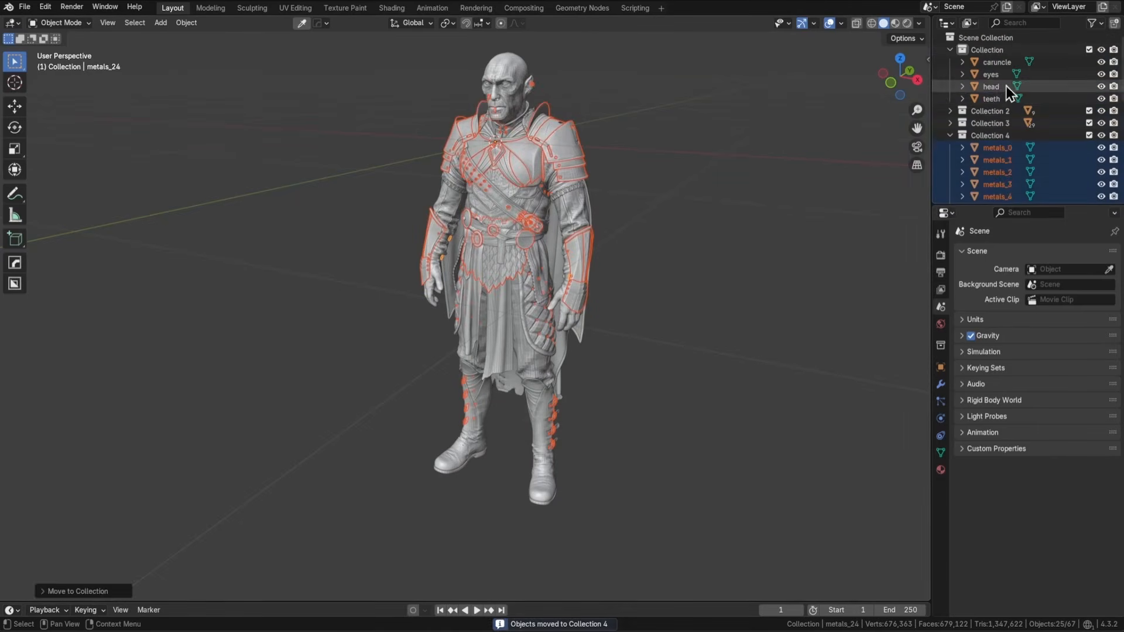
# Move the caruncle, eyes, head and teeth objects into their own new collection, keeping the suggested name
pyautogui.click(1000, 63)
pyautogui.keyDown('shift'); pyautogui.click(988, 100); pyautogui.keyUp('shift')
pyautogui.click(950, 135)
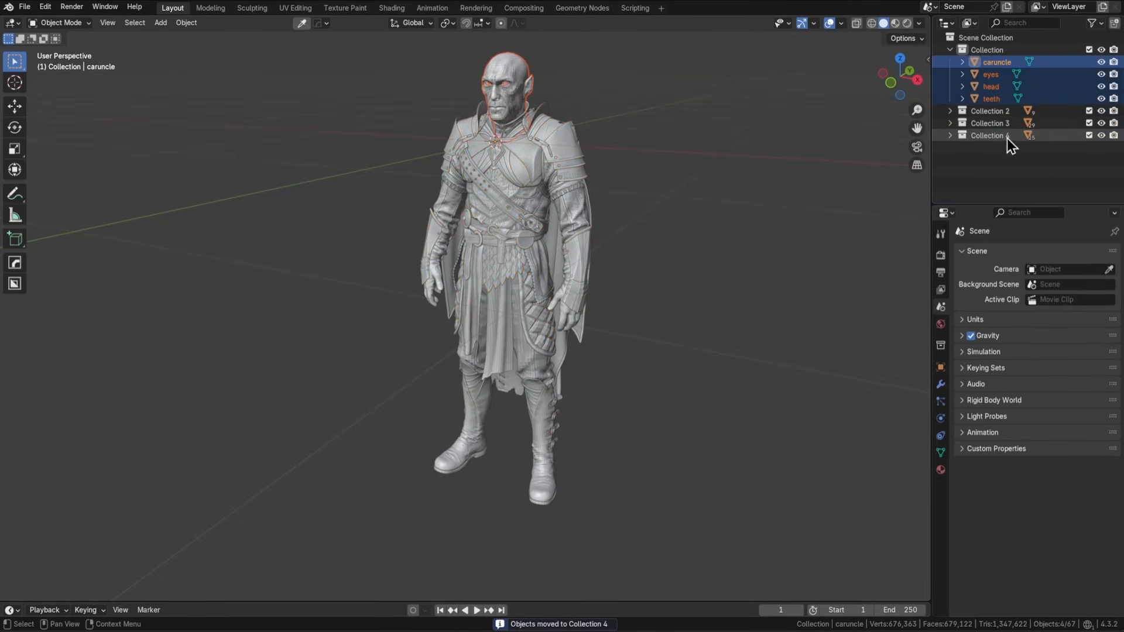
pyautogui.press('m')
pyautogui.click(820, 178)
pyautogui.click(802, 199)
pyautogui.click(950, 98)
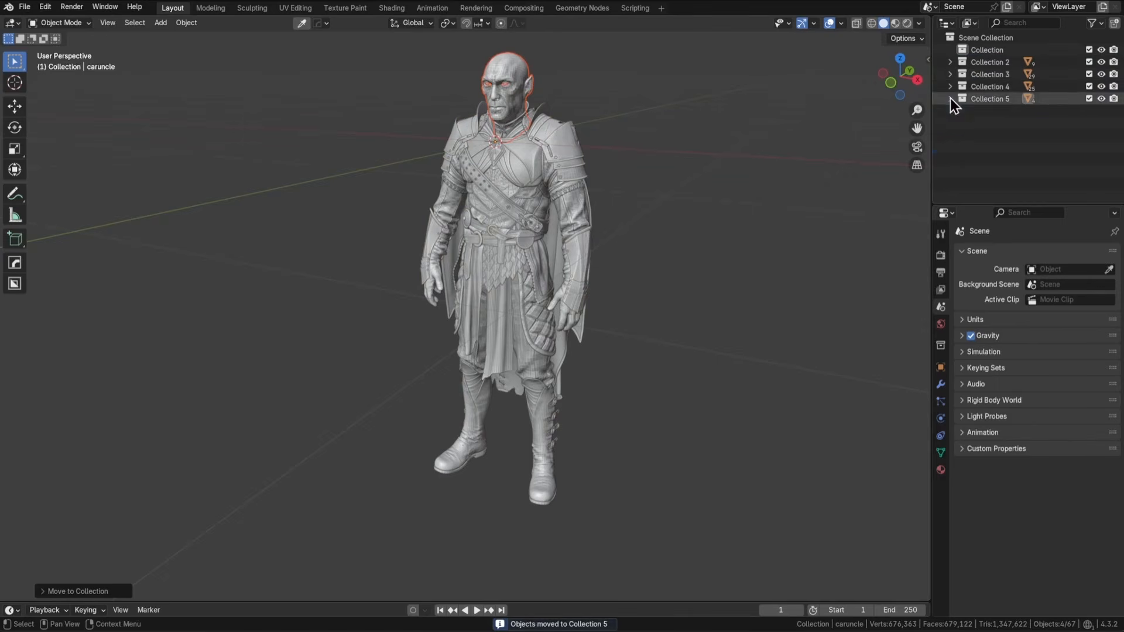
# Switch to the UV Editing workspace and enlarge the outliner to show more of the collections' objects
pyautogui.click(296, 9)
pyautogui.moveTo(775, 262); pyautogui.dragTo(609, 455)
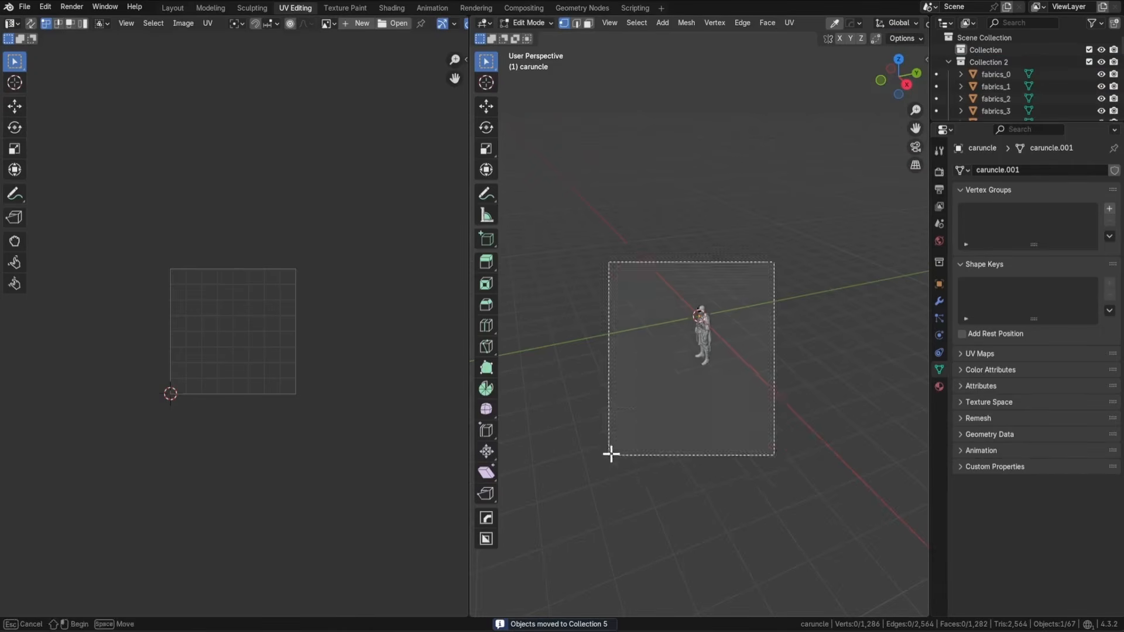
pyautogui.moveTo(703, 329); pyautogui.dragTo(743, 321, button='middle')
pyautogui.moveTo(1002, 122); pyautogui.dragTo(994, 416)
# Examine the UV layout of fabrics_0 to fabrics_8 together in Edit Mode, then return to Object Mode with nothing selected
pyautogui.click(998, 74)
pyautogui.keyDown('shift'); pyautogui.click(1004, 171); pyautogui.keyUp('shift')
pyautogui.press('KP_Decimal')
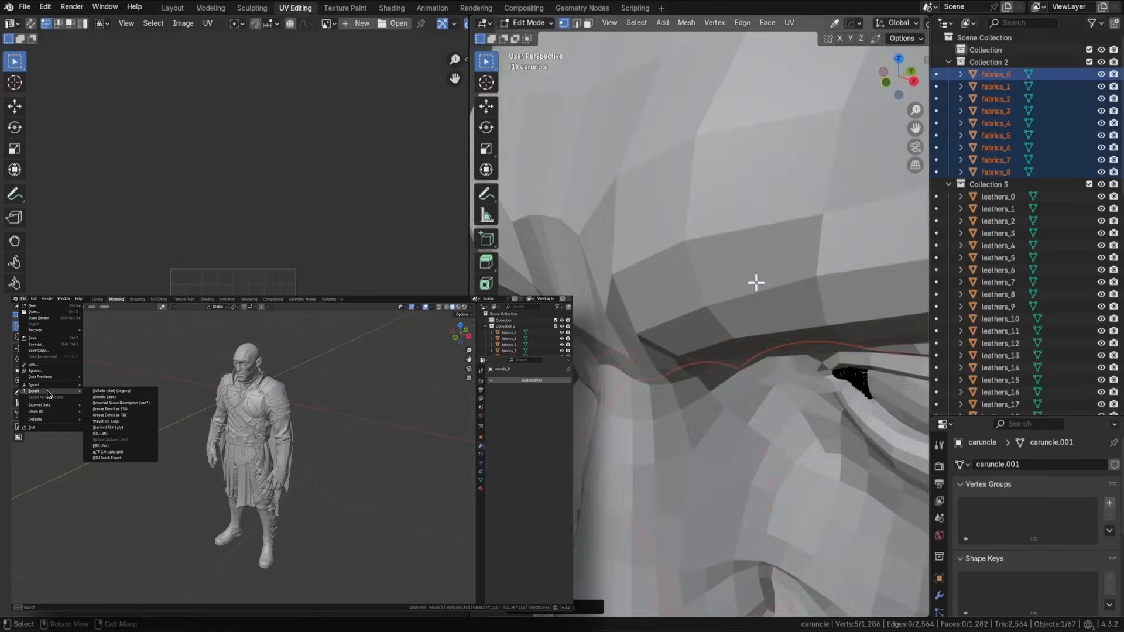
pyautogui.scroll(-12, 756, 289)
pyautogui.press('Tab')
pyautogui.keyDown('shift'); pyautogui.moveTo(756, 351); pyautogui.dragTo(803, 334, button='middle'); pyautogui.keyUp('shift')
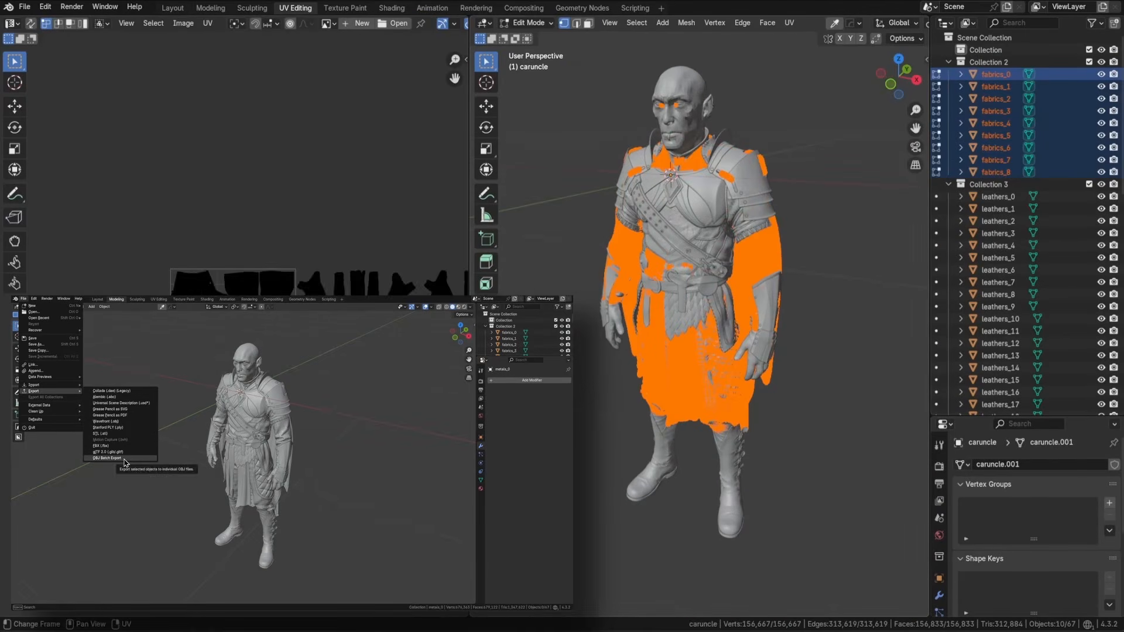
pyautogui.click(833, 132)
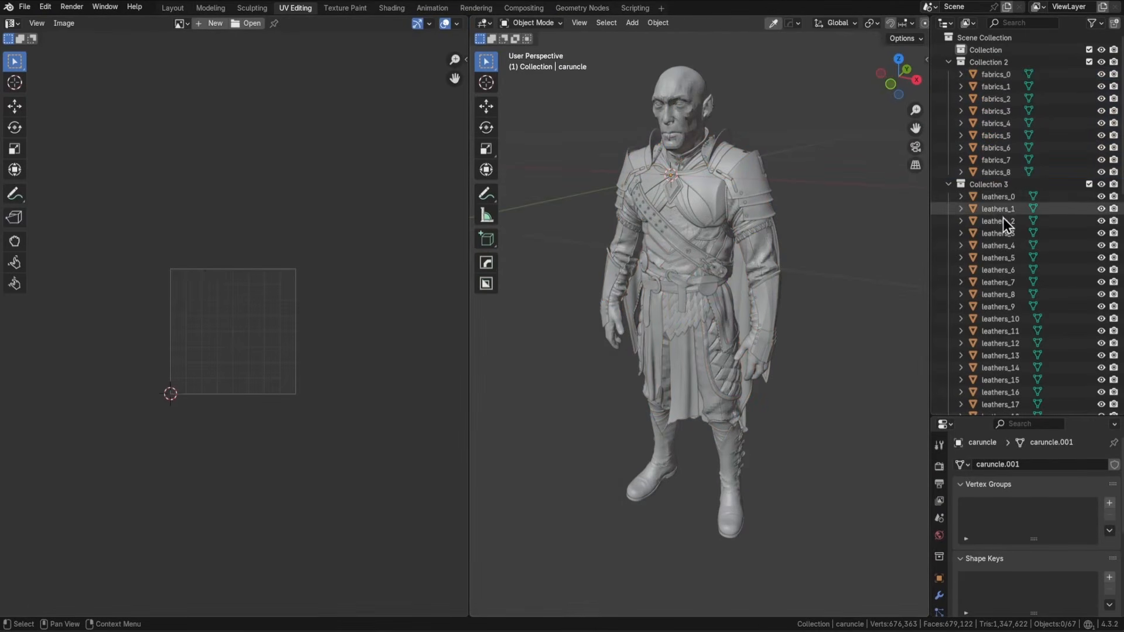
# Inspect the combined UV tiles of leathers_0 to leathers_28 in Edit Mode, then return to Object Mode
pyautogui.click(1000, 196)
pyautogui.scroll(-7, 1015, 181)
pyautogui.keyDown('shift'); pyautogui.click(1012, 367); pyautogui.keyUp('shift')
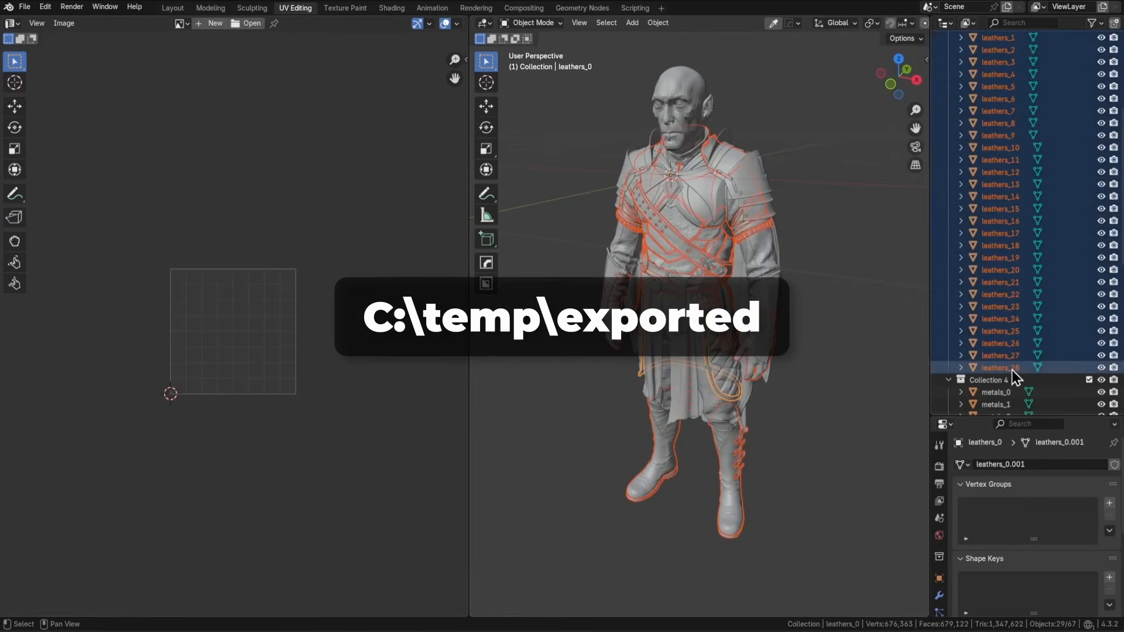
pyautogui.press('Tab')
pyautogui.scroll(6, 244, 343)
pyautogui.scroll(-4, 254, 339)
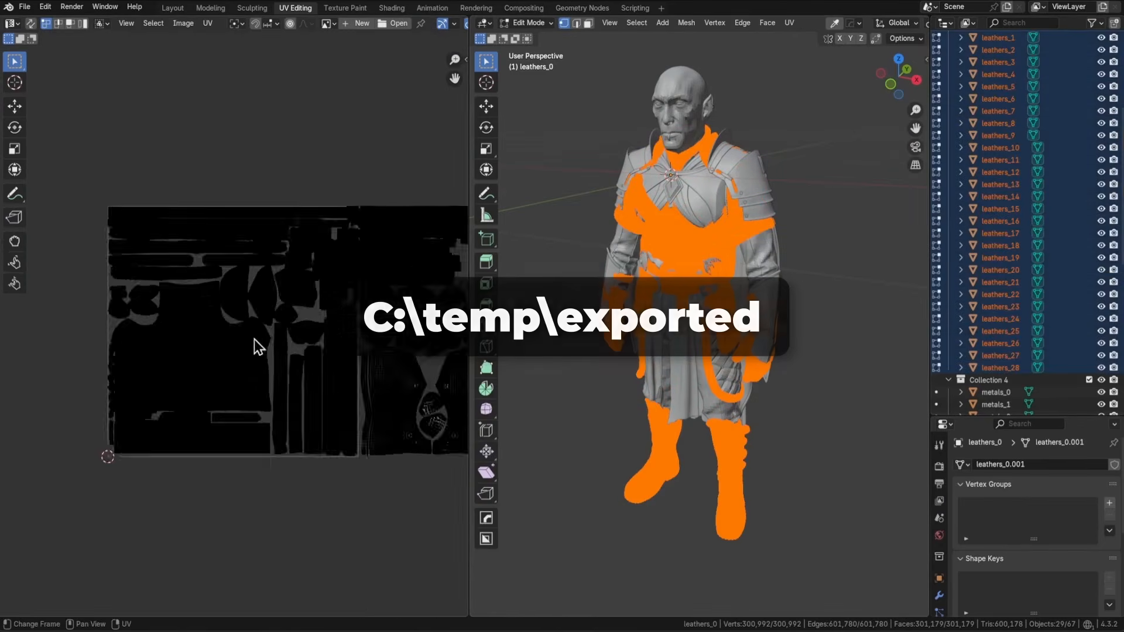
pyautogui.moveTo(433, 338); pyautogui.dragTo(330, 334, button='middle')
pyautogui.press('Tab')
# Check the UV tiles of metals_0 to metals_24 with all their geometry selected in Edit Mode, then leave Edit Mode and deselect everything
pyautogui.scroll(-2, 1038, 319)
pyautogui.scroll(-4, 1038, 320)
pyautogui.click(1011, 247)
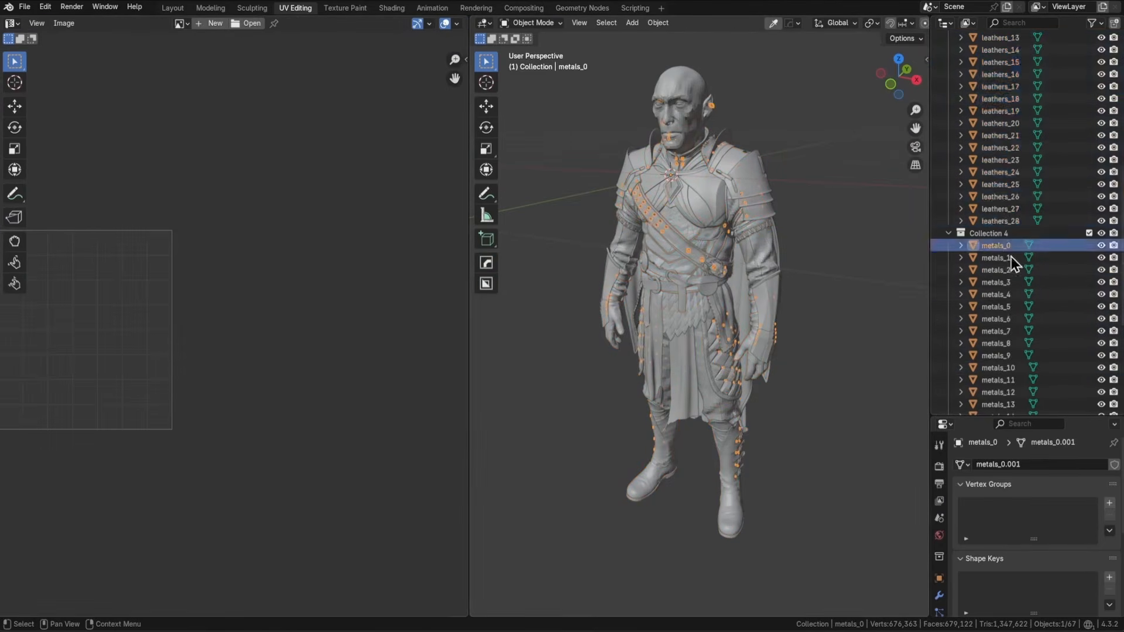
pyautogui.scroll(-8, 1008, 280)
pyautogui.keyDown('shift'); pyautogui.click(1003, 343); pyautogui.keyUp('shift')
pyautogui.press('Tab')
pyautogui.click(665, 290)
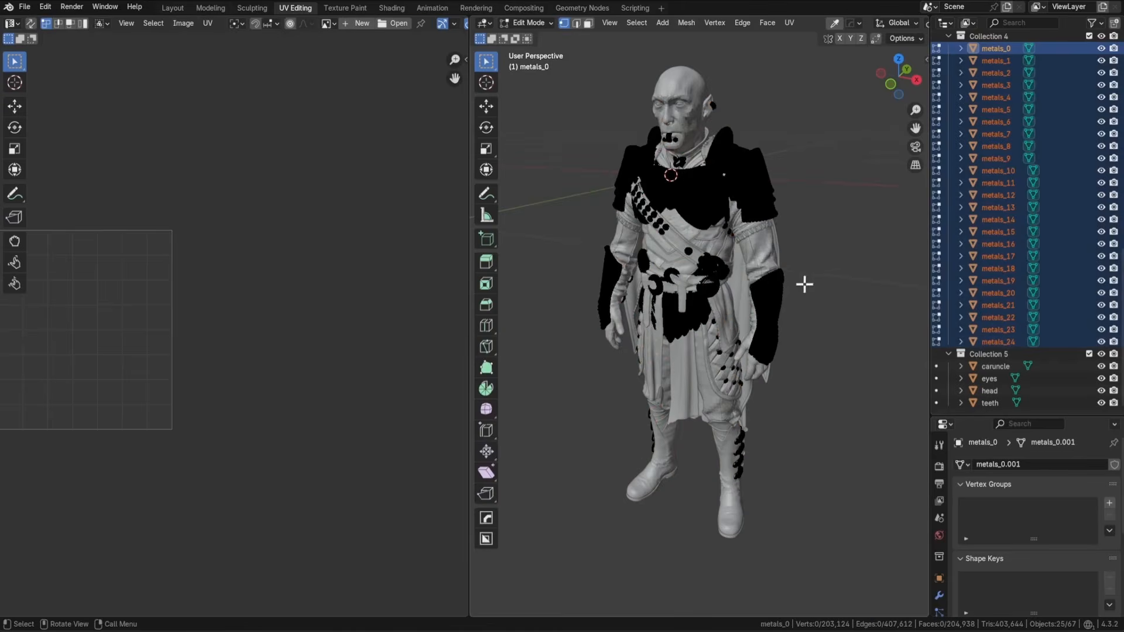
pyautogui.scroll(5, 281, 319)
pyautogui.scroll(-6, 299, 330)
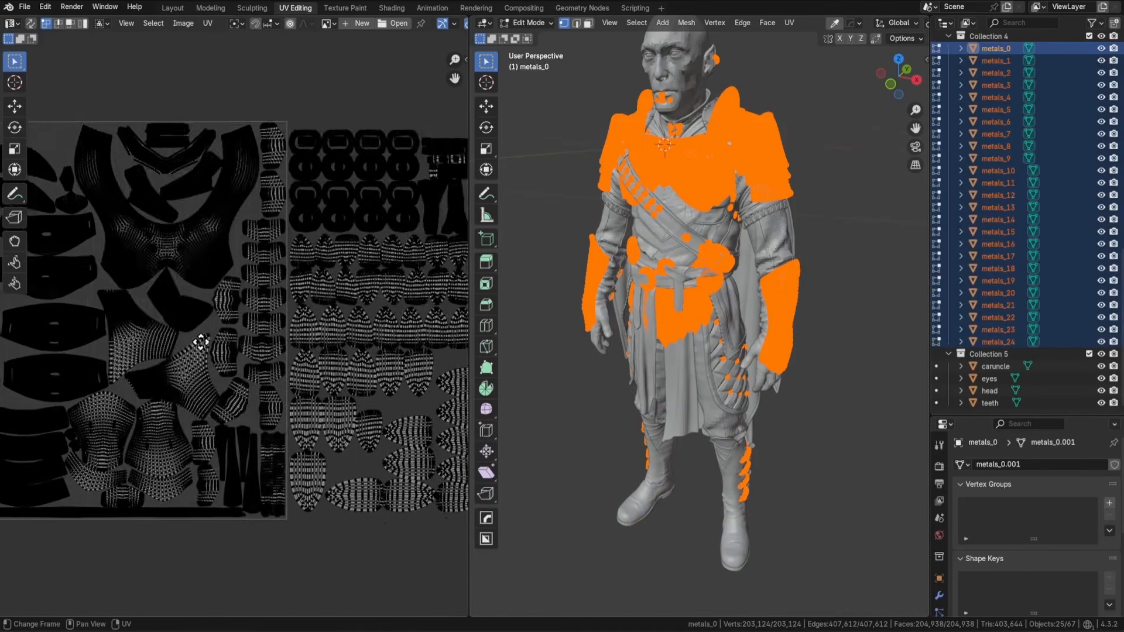
pyautogui.press('Tab')
pyautogui.click(832, 249)
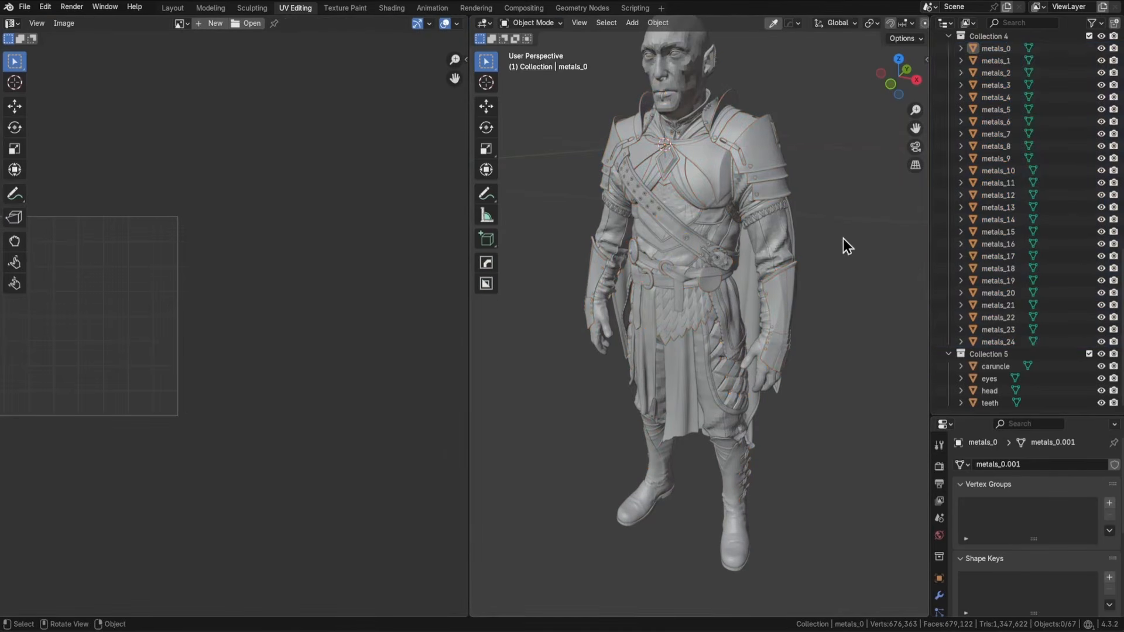